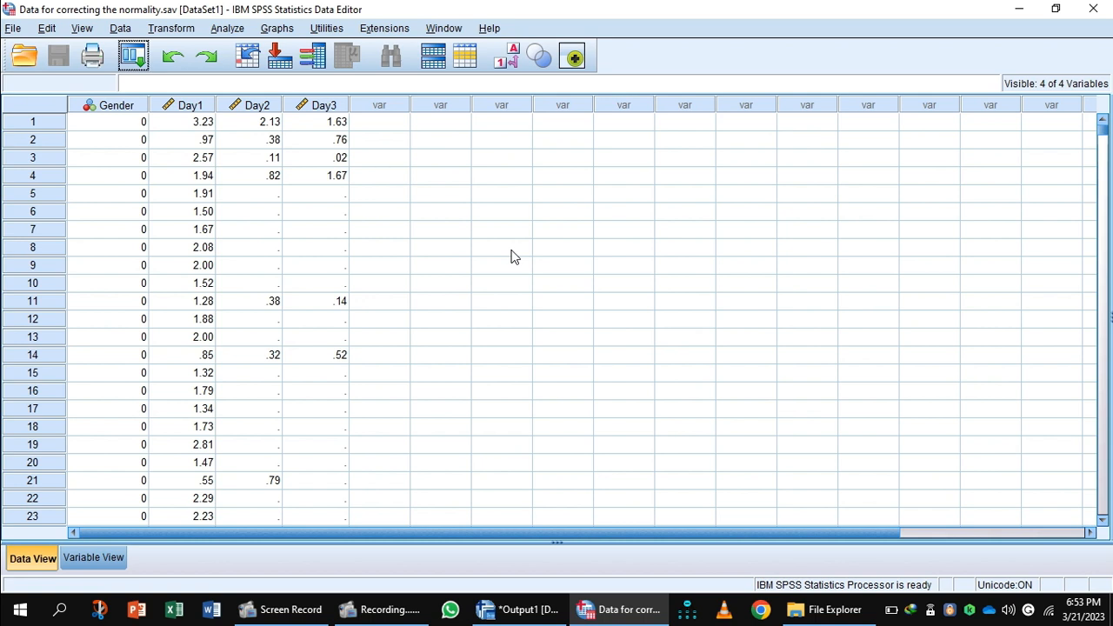
- Start an Explore analysis with the third hygiene condition variable (Day3) as the dependent variable
left_click(227, 28)
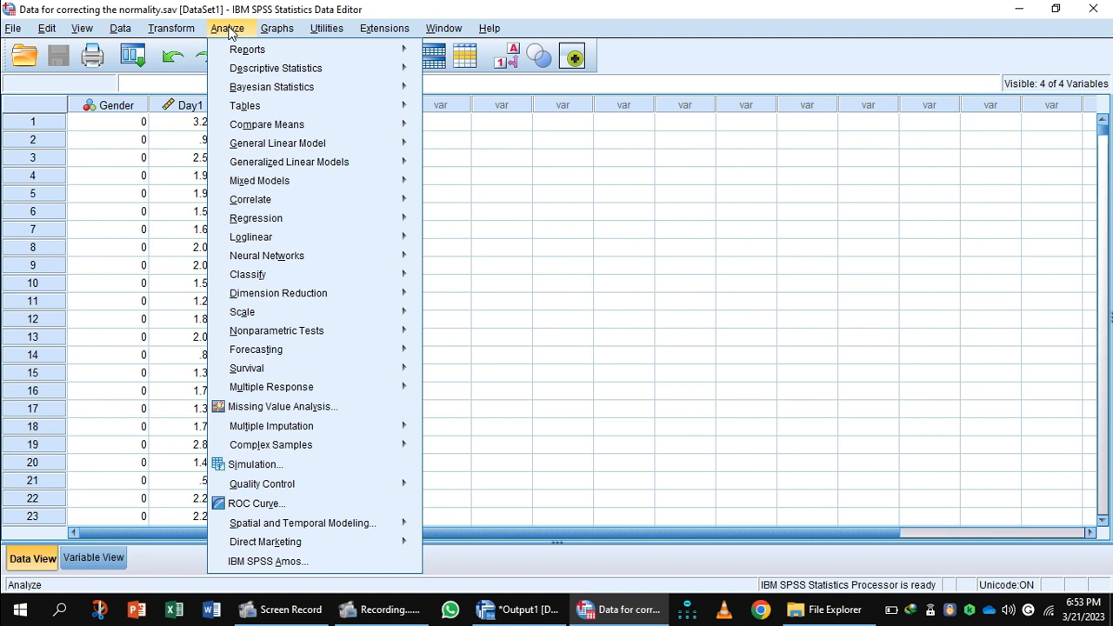
mouse_move(275, 72)
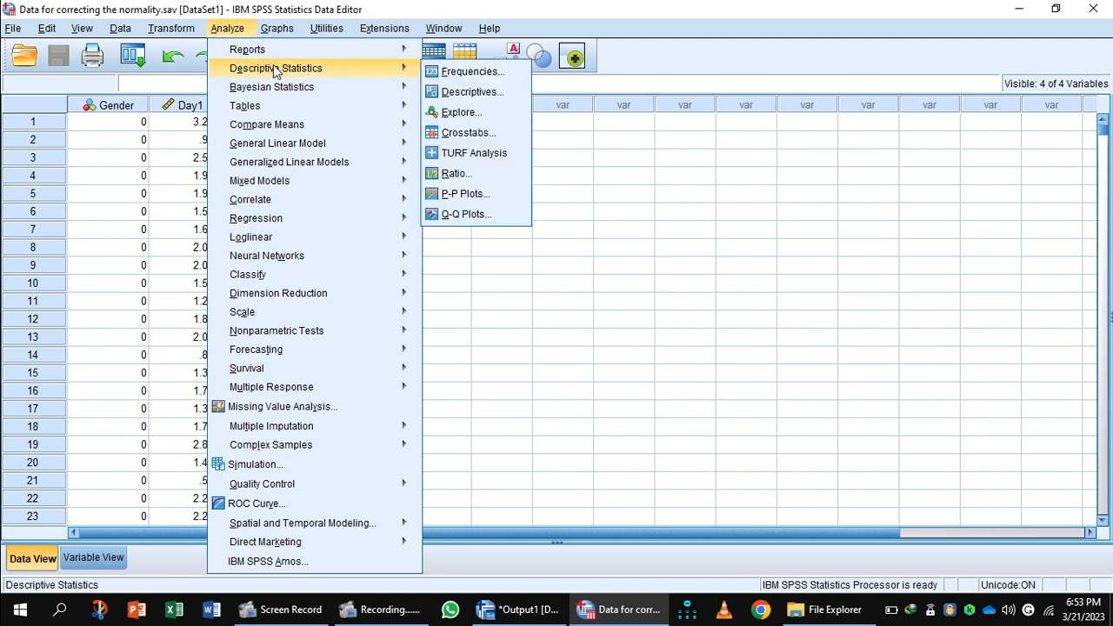
left_click(468, 111)
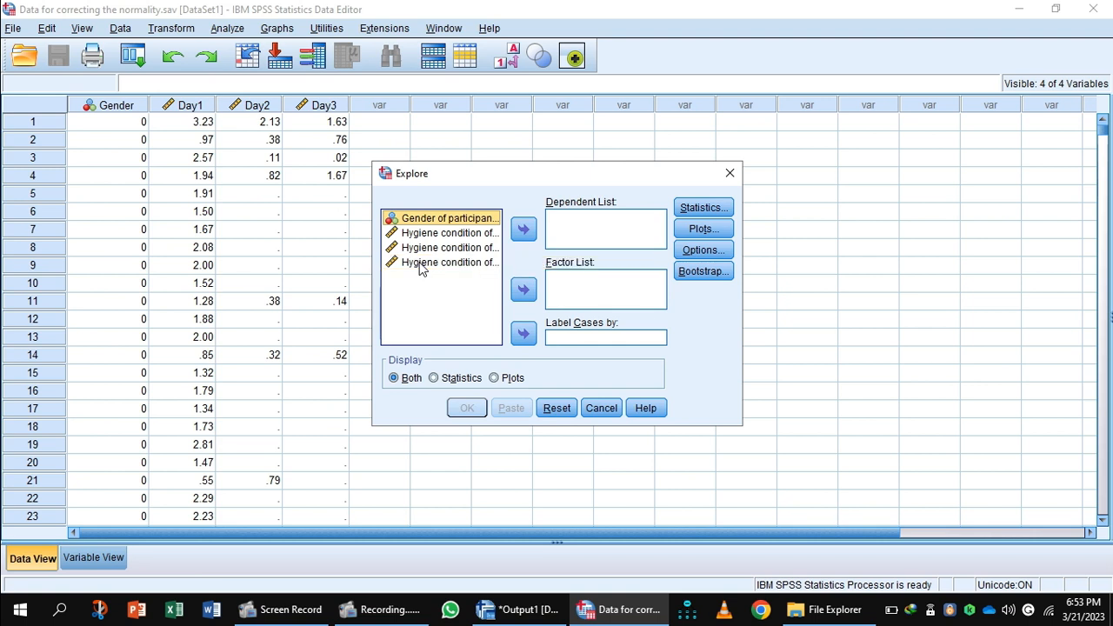
left_click(416, 262)
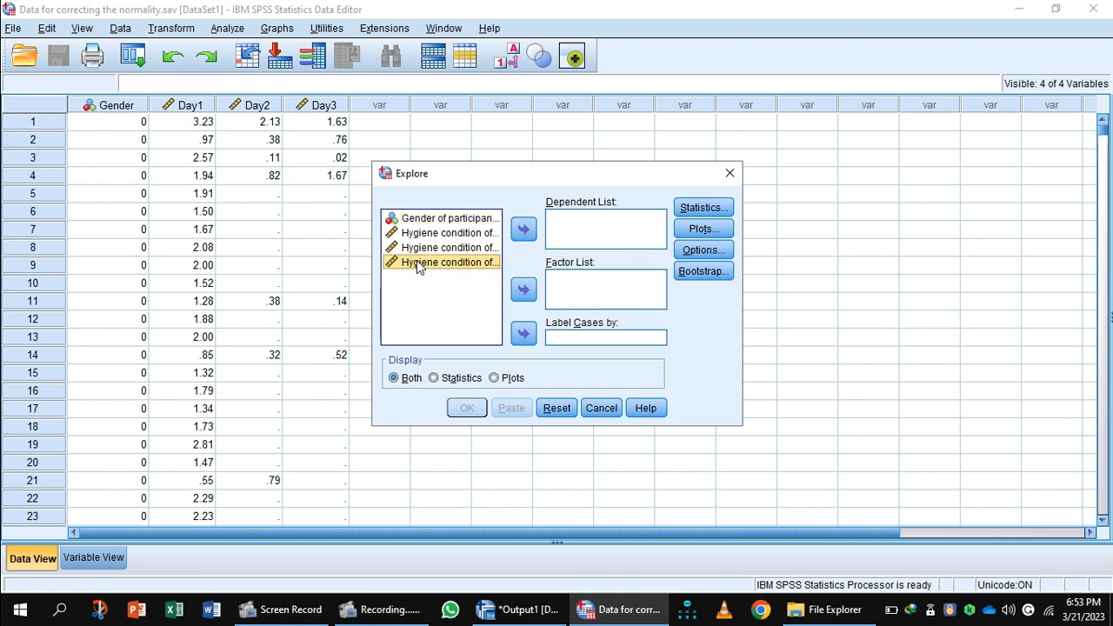
left_click(523, 231)
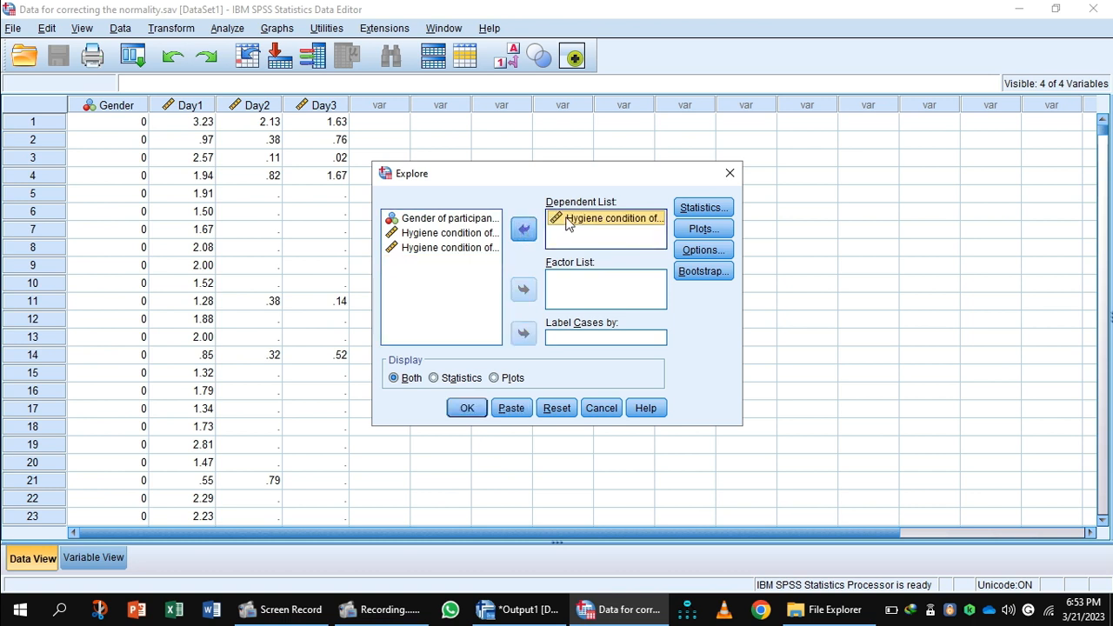
- Include outliers in the statistics of the Explore analysis
left_click(703, 208)
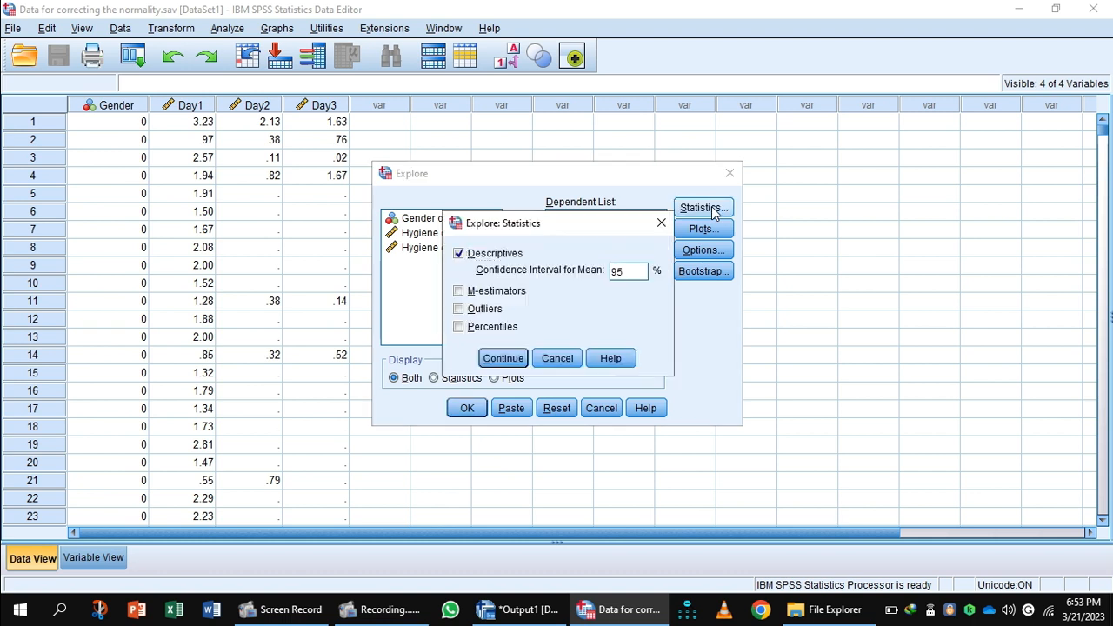
left_click(458, 309)
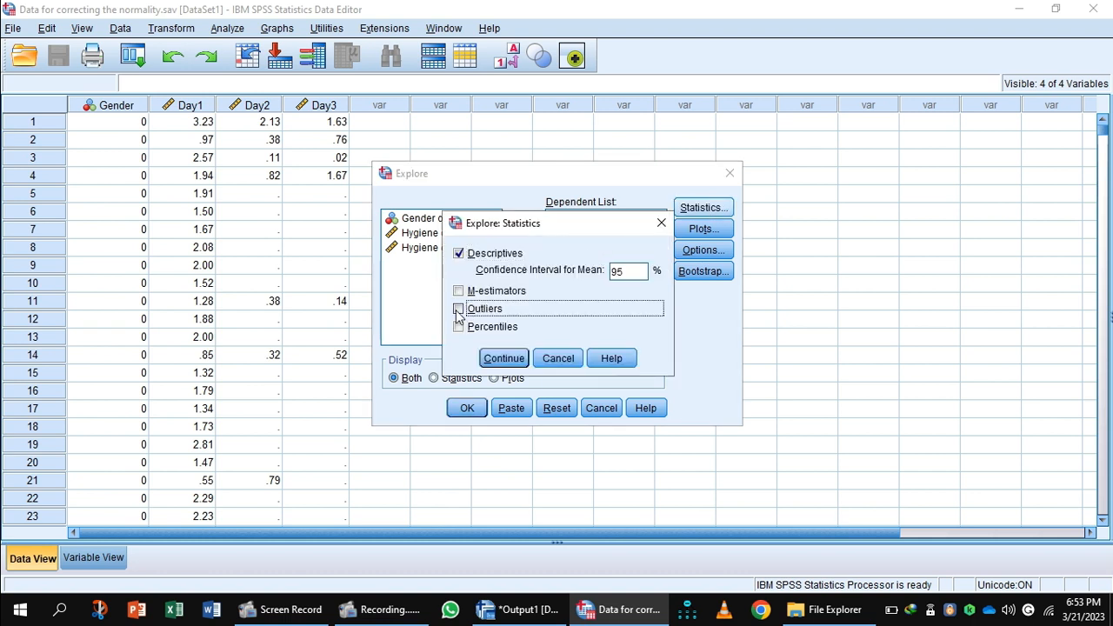
left_click(502, 359)
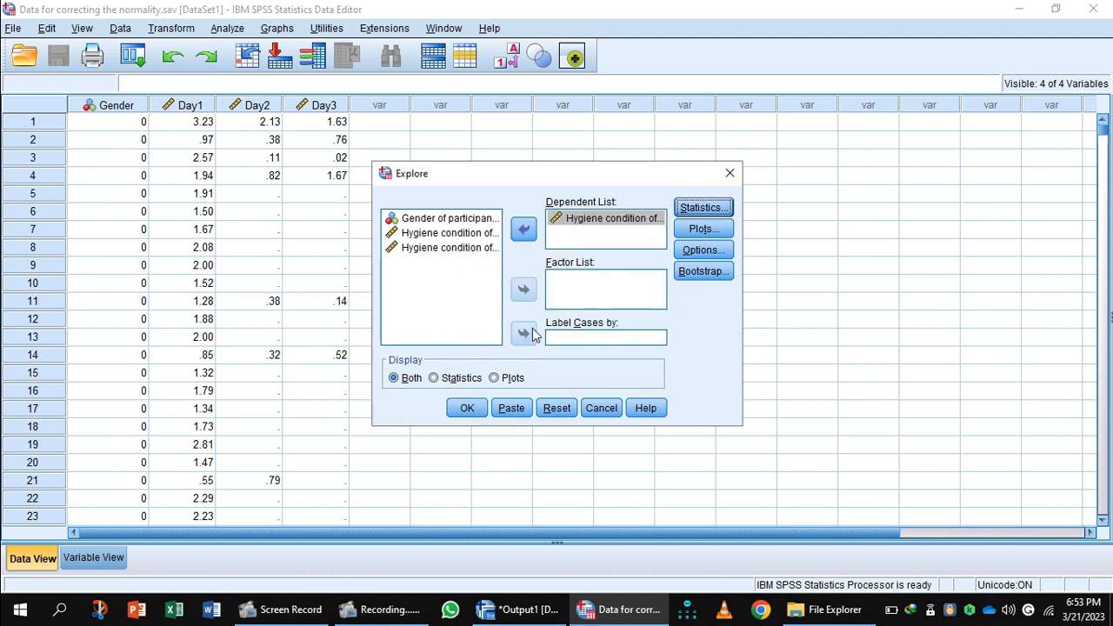
- Add a histogram and normality plots with tests to the Explore analysis and run it
left_click(701, 231)
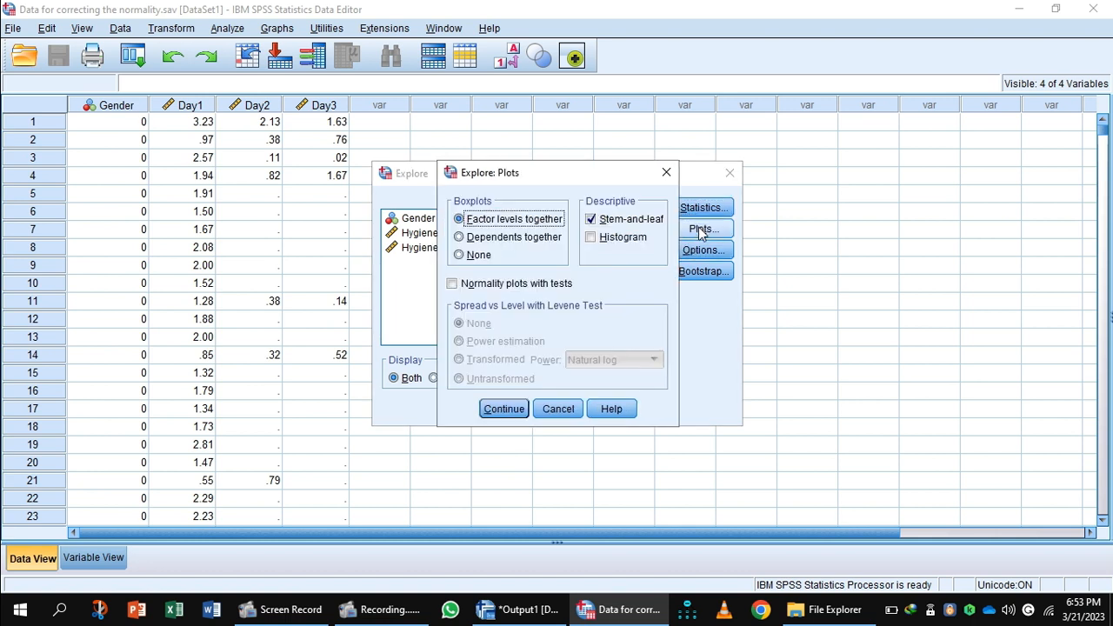
left_click(592, 239)
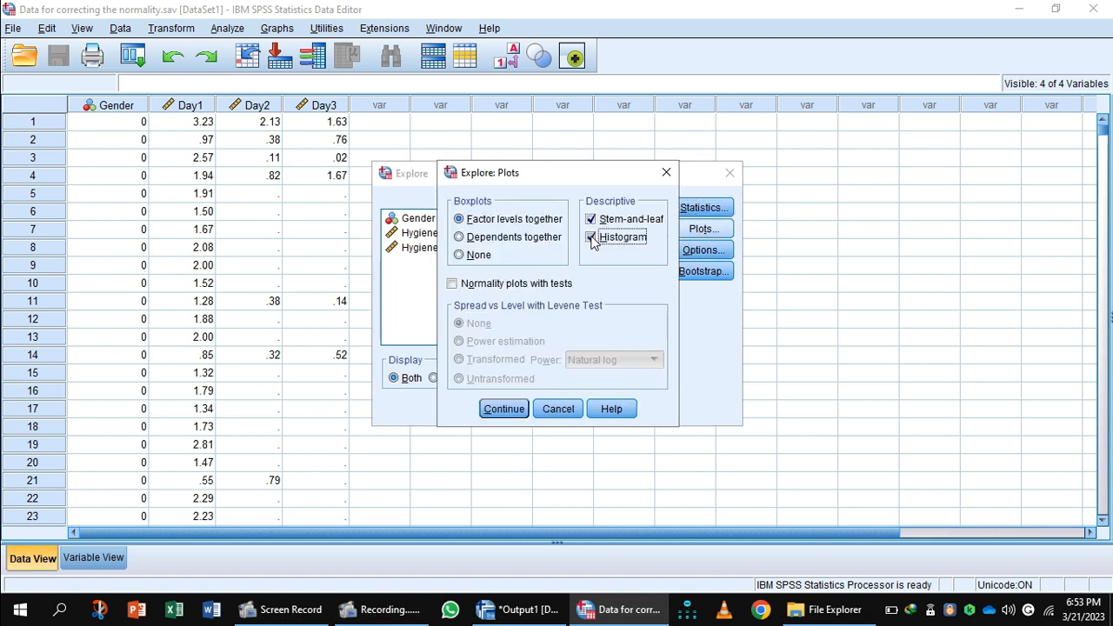
left_click(452, 285)
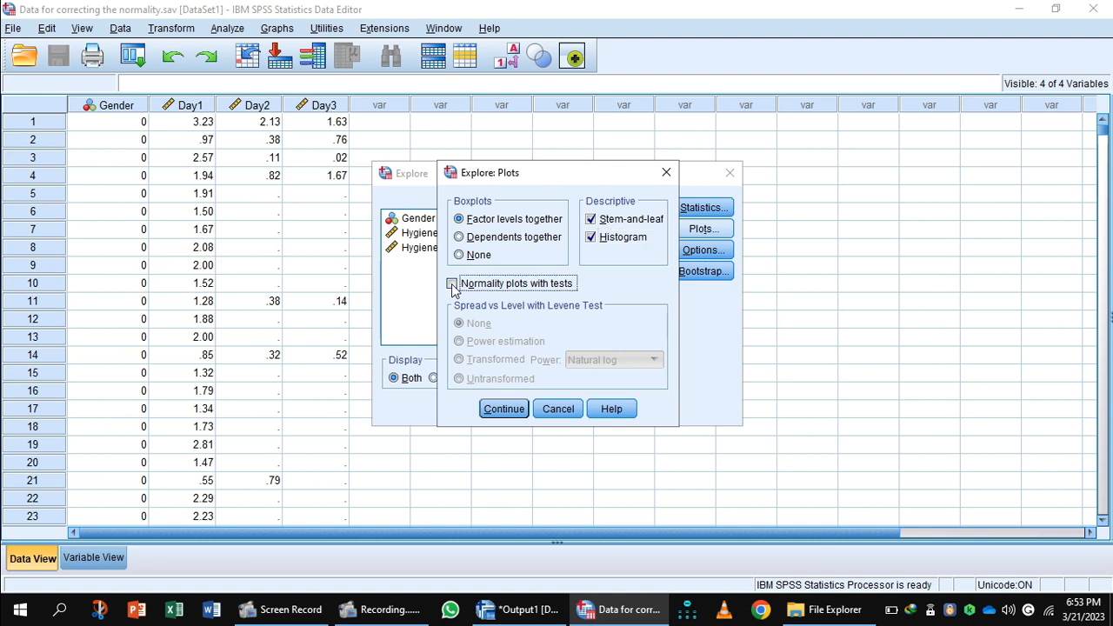
left_click(506, 409)
left_click(474, 409)
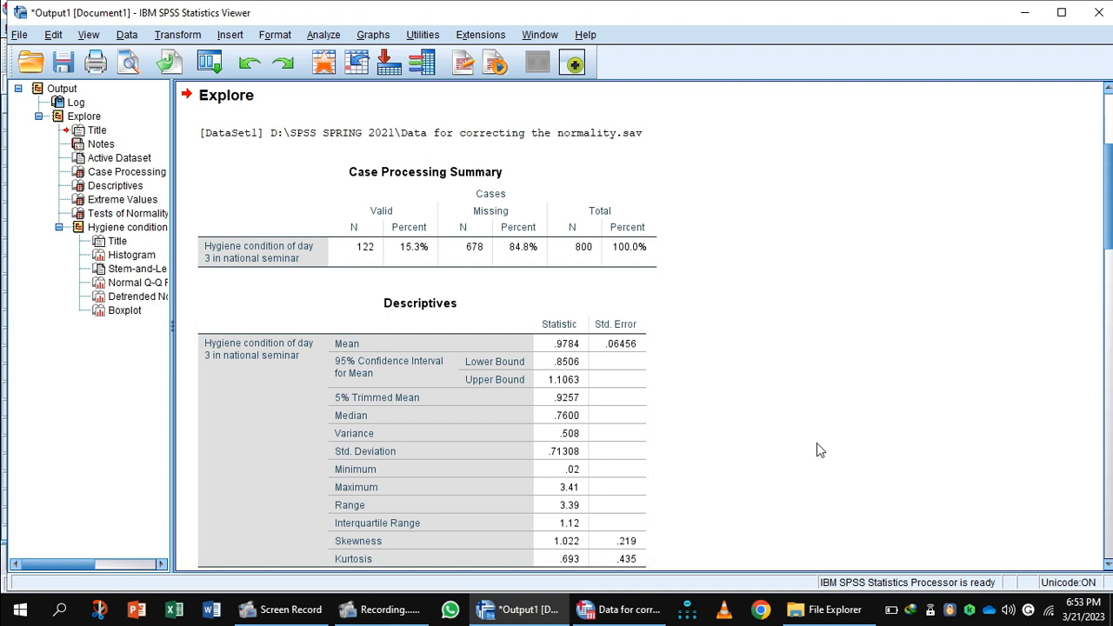
- Review the Day3 descriptives, extreme values and tests of normality in the output, then return to the dataset
left_click(1108, 563)
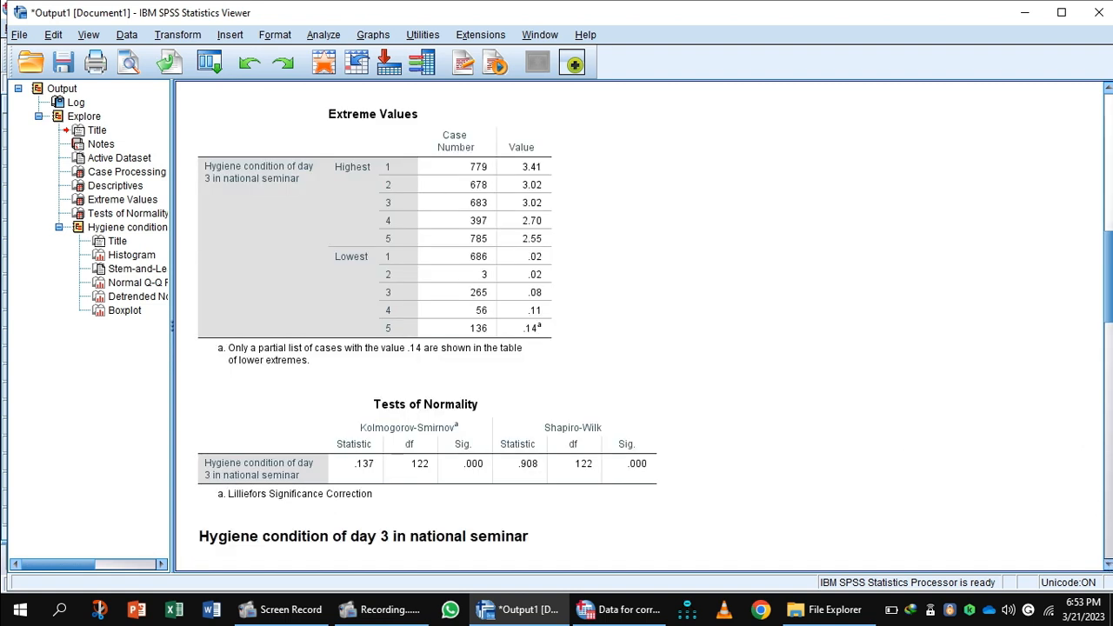
left_click(1108, 89)
left_click(1108, 89)
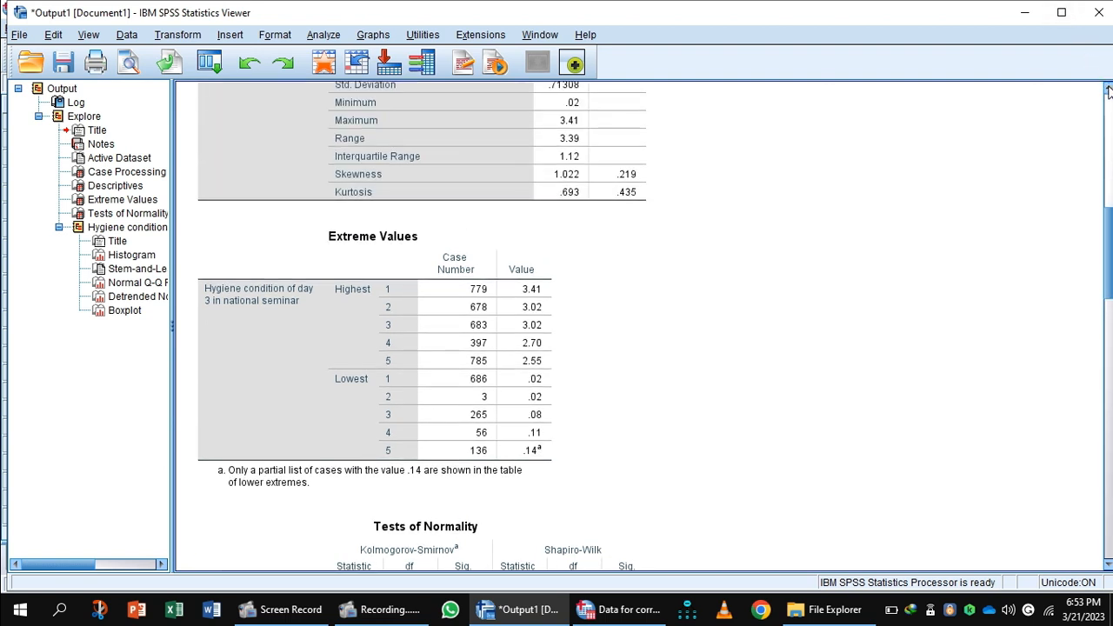
left_click(1107, 89)
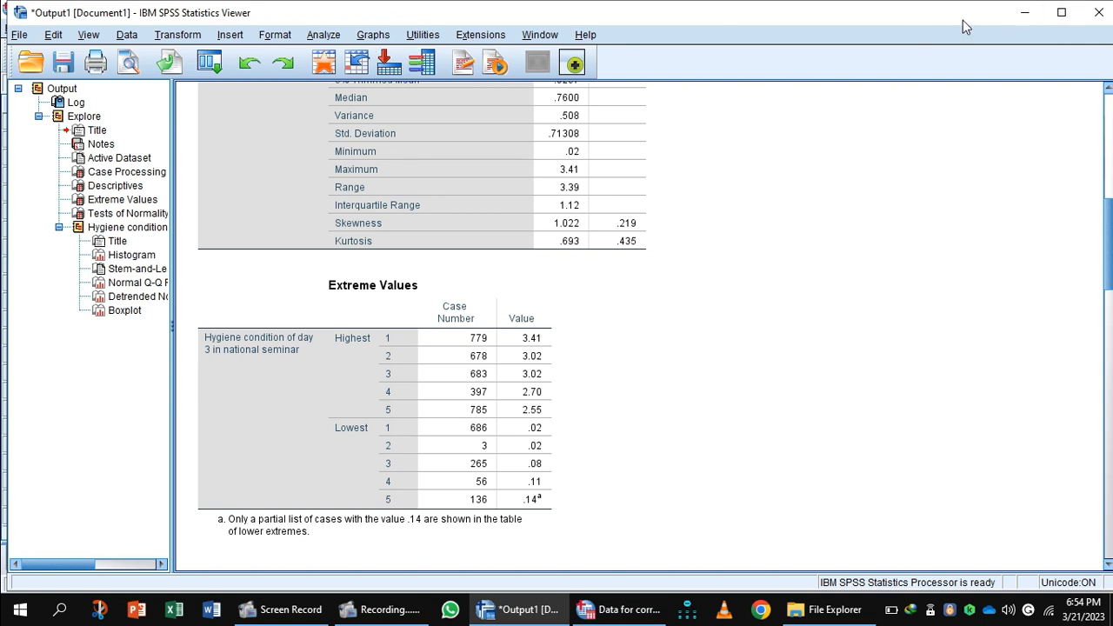
left_click(1026, 15)
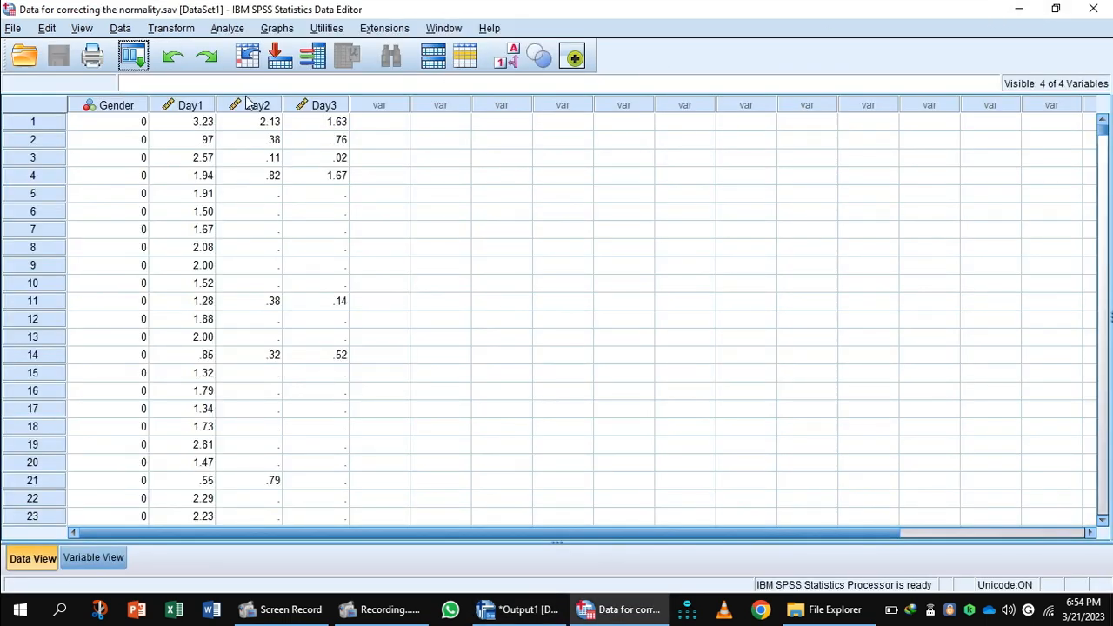
- Start computing a new variable and name the target variable sqrt
left_click(170, 29)
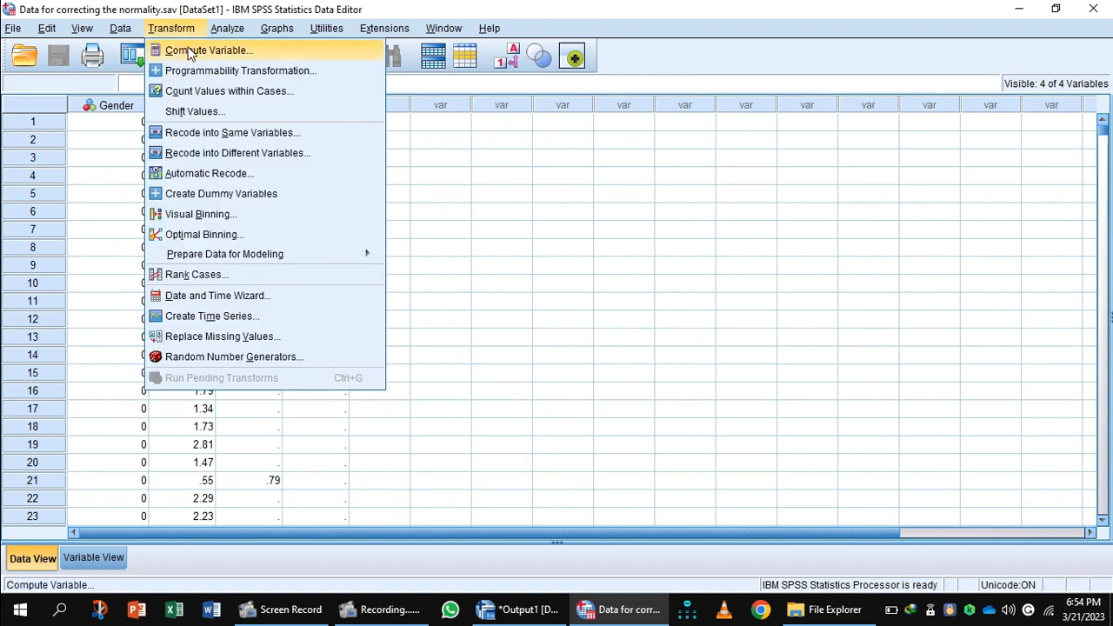
left_click(188, 50)
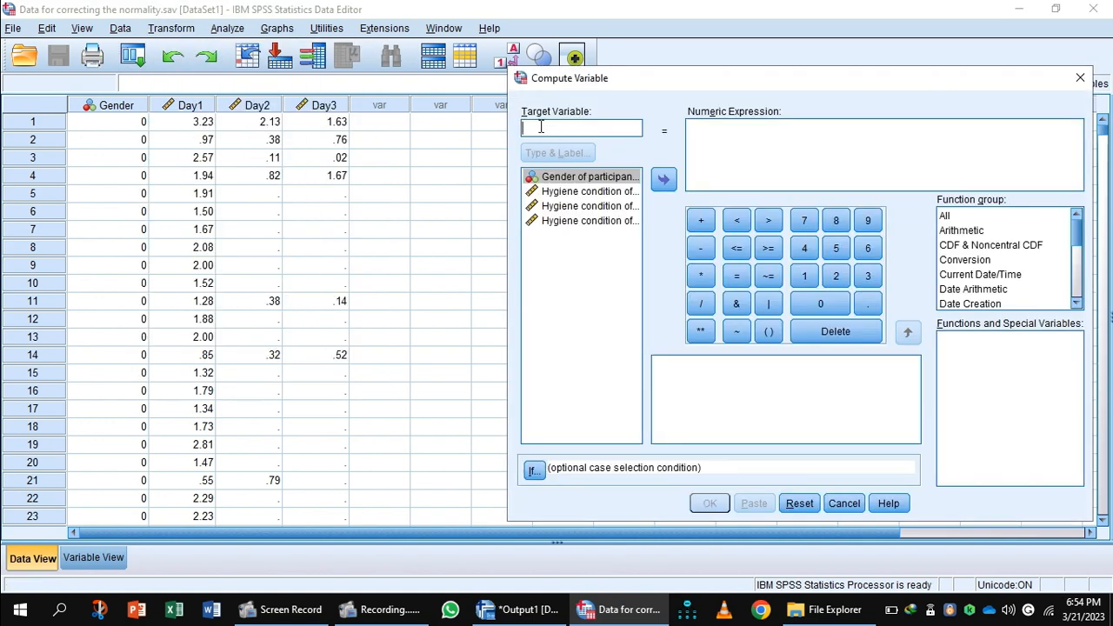
type("s")
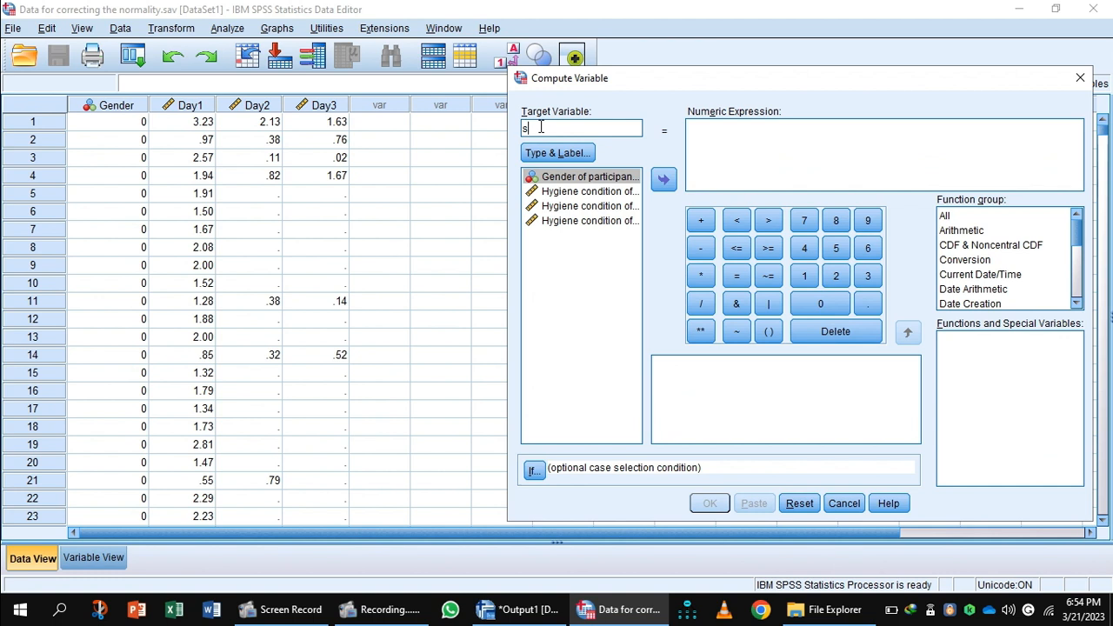
type("qrt")
- Find the Sqrt function among all functions and insert it into the numeric expression
left_click(951, 216)
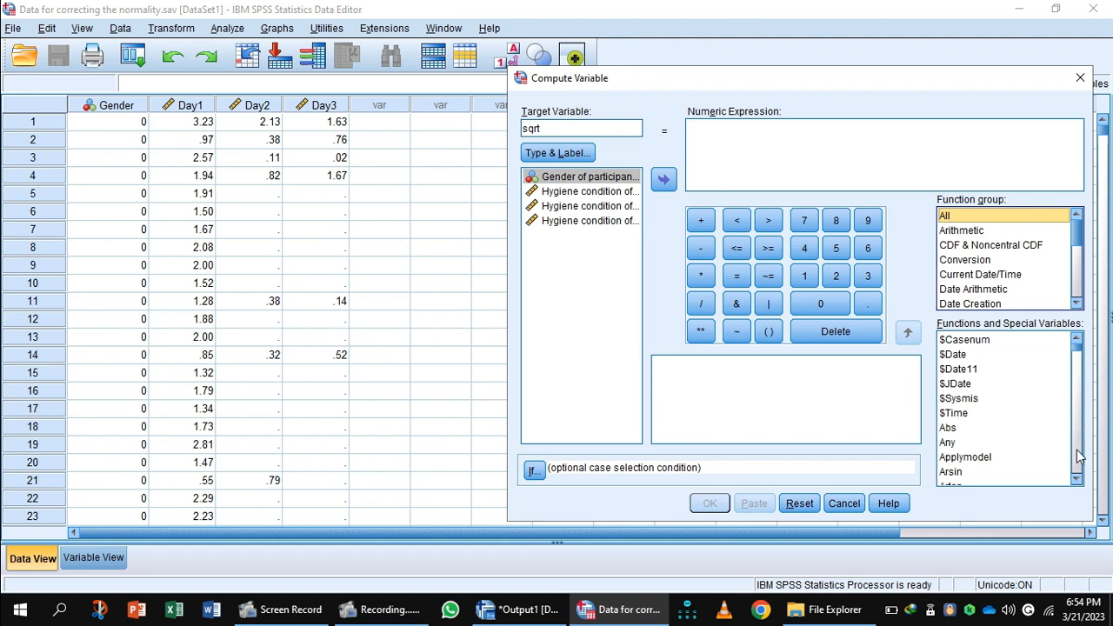
left_click(1076, 478)
left_click(1076, 478)
left_click(1076, 478)
left_click(1077, 479)
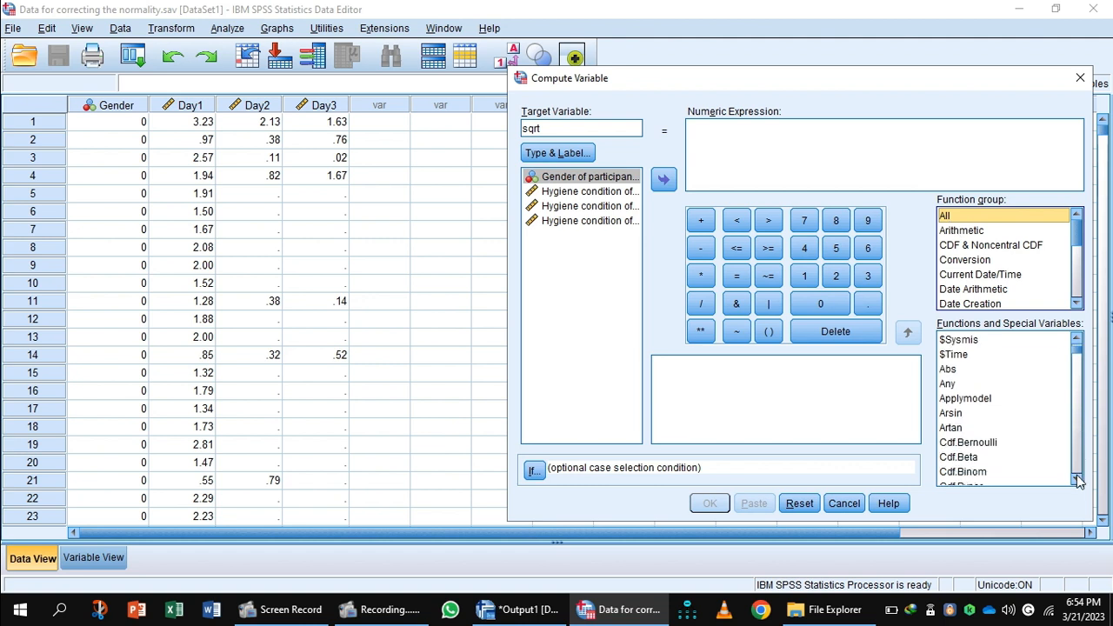
left_click(1076, 478)
left_click(1076, 478)
left_click(1077, 478)
left_click(1077, 478)
left_click(1077, 478)
left_click(1077, 478)
left_click(1077, 478)
left_click(1076, 479)
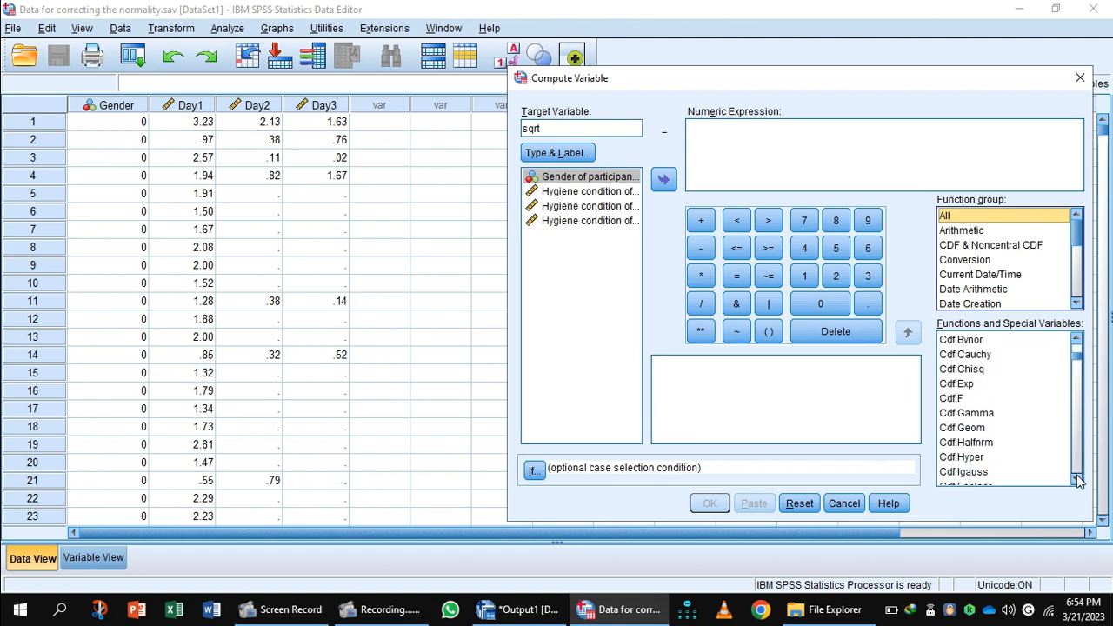
left_click(1076, 479)
left_click(1076, 478)
left_click(1077, 479)
left_click(1076, 478)
left_click(1077, 478)
left_click(1076, 478)
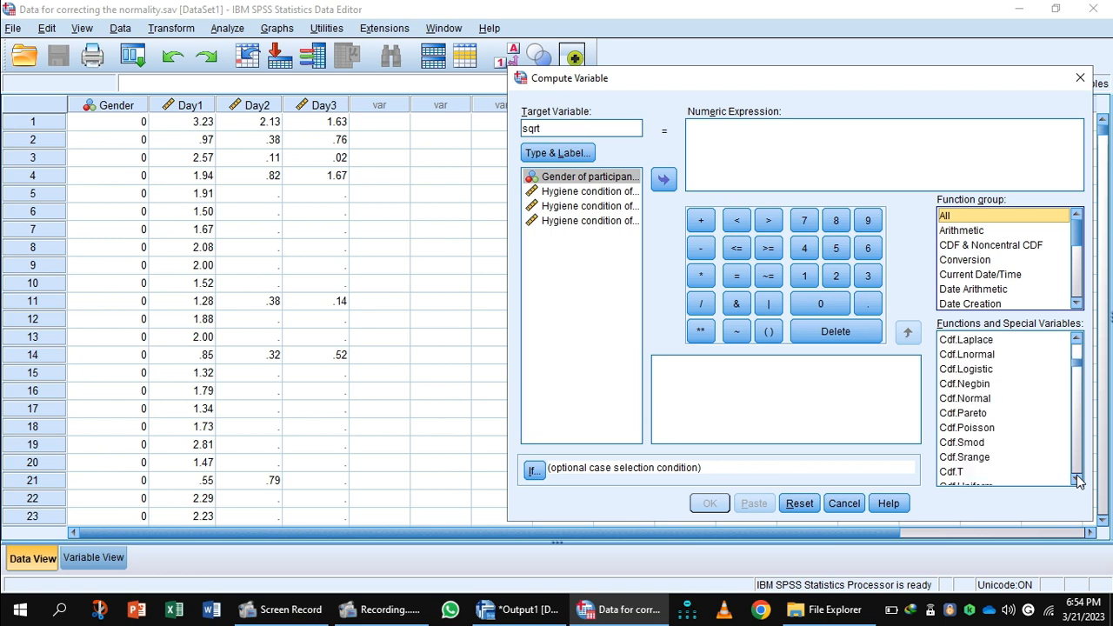
left_click(1077, 478)
left_click(1076, 479)
left_click(1076, 478)
left_click(1076, 478)
left_click(1077, 478)
left_click(1077, 478)
left_click(1077, 478)
left_click(1076, 478)
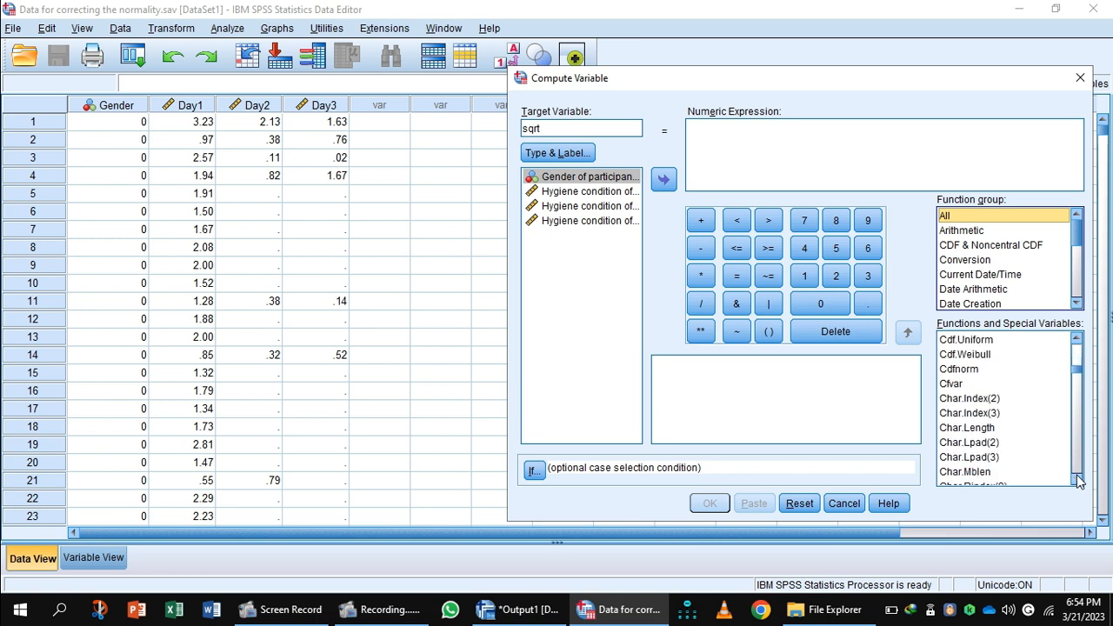
left_click(1077, 479)
left_click(1076, 479)
left_click(1077, 478)
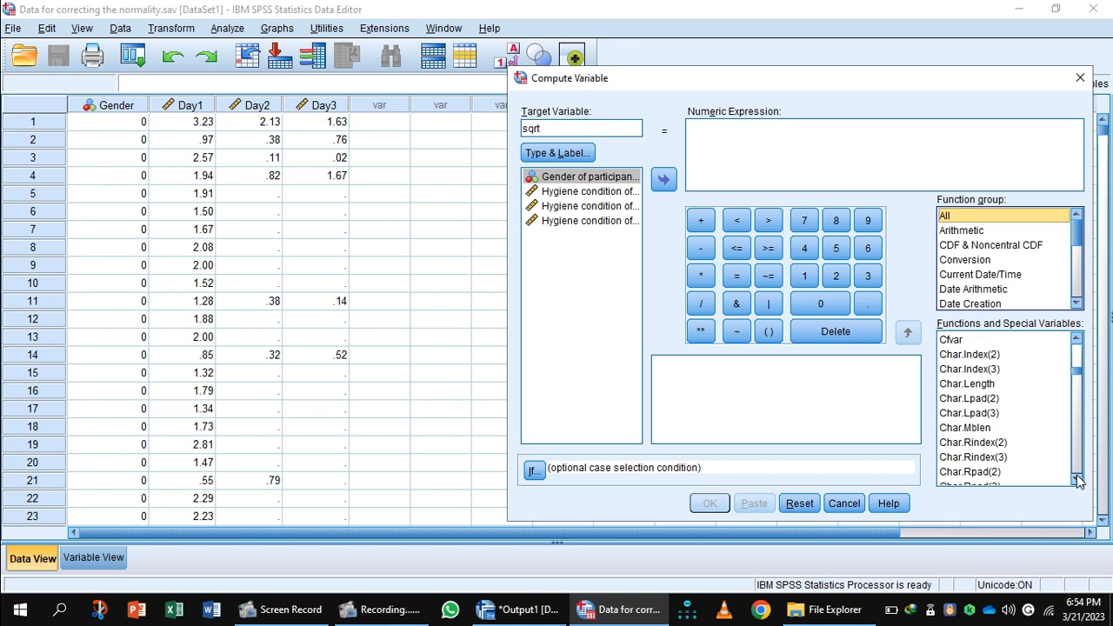
left_click_drag(1078, 371, 1074, 458)
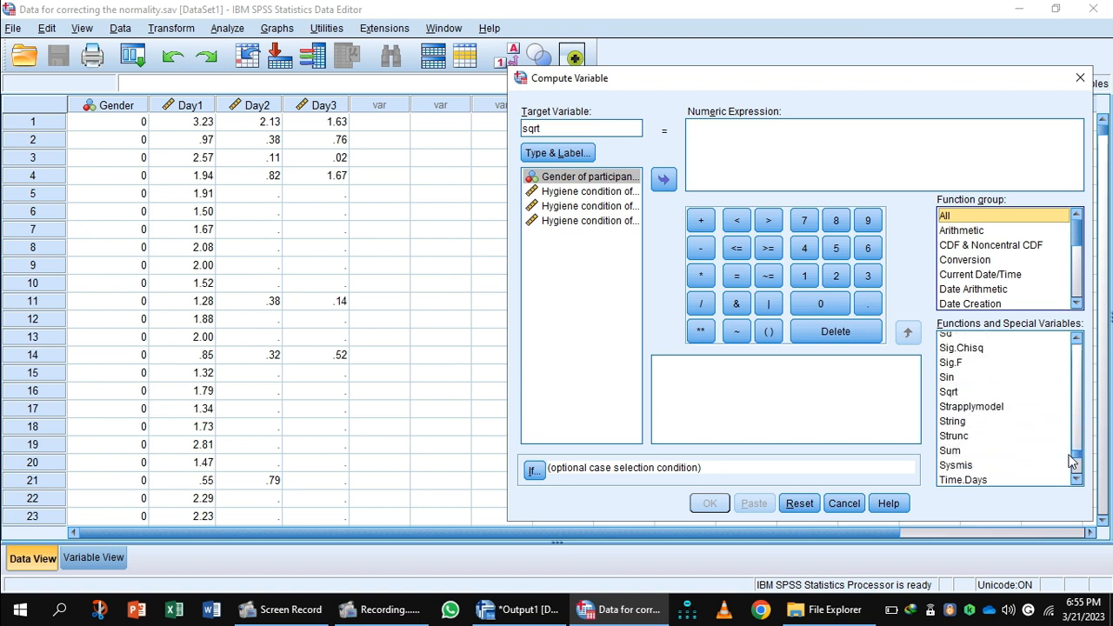
left_click(952, 395)
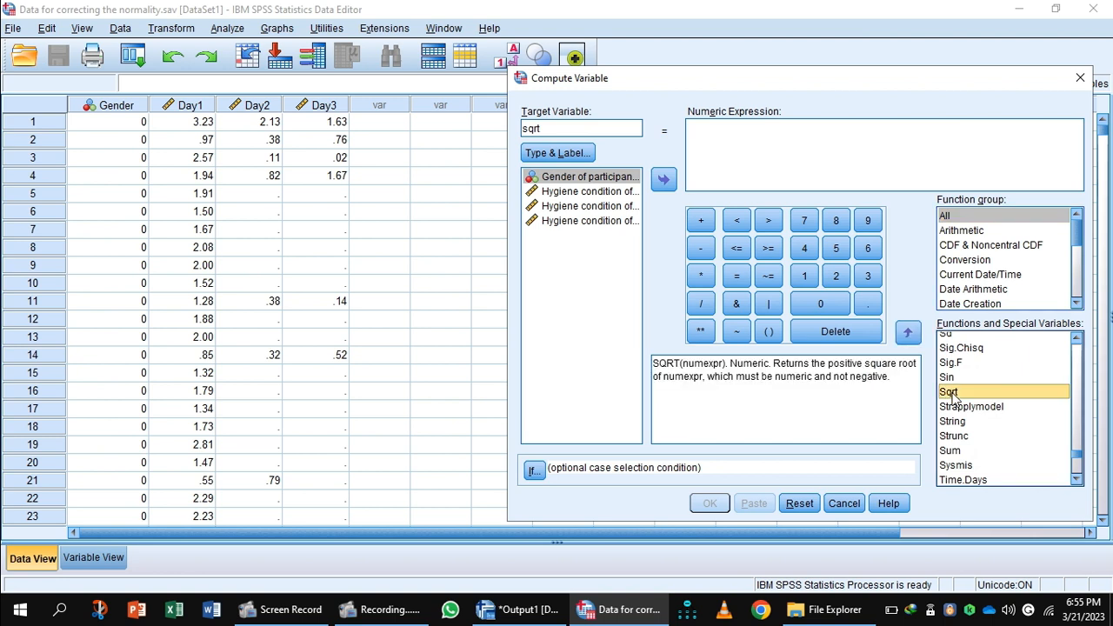
left_click(908, 333)
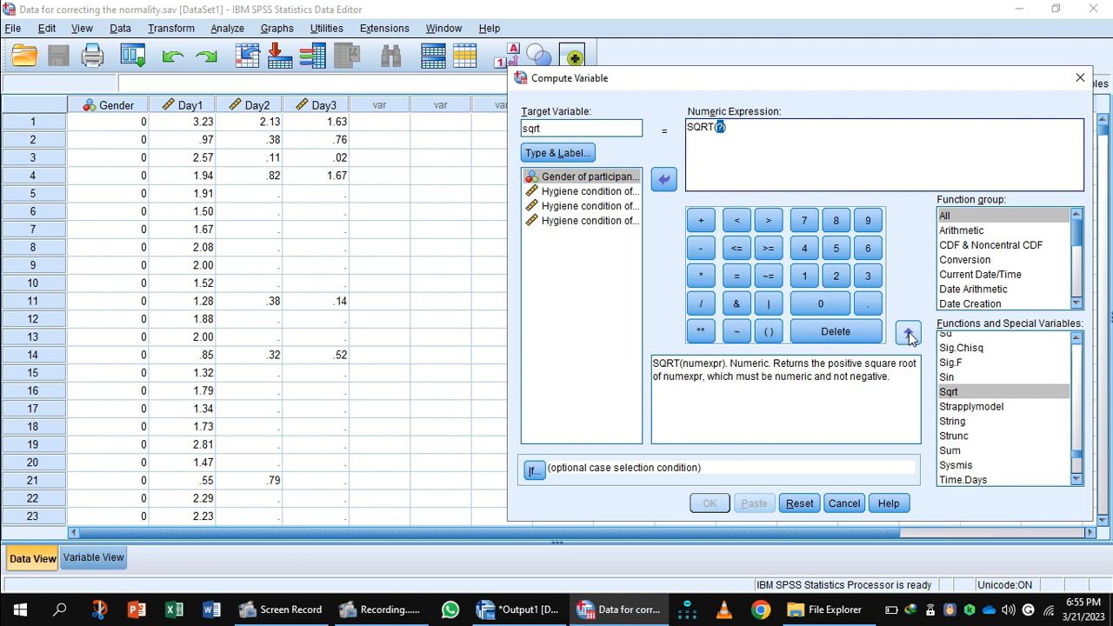
- Complete the numeric expression as SQRT(Day3 + 1) and compute the variable
left_click(608, 219)
left_click(612, 222)
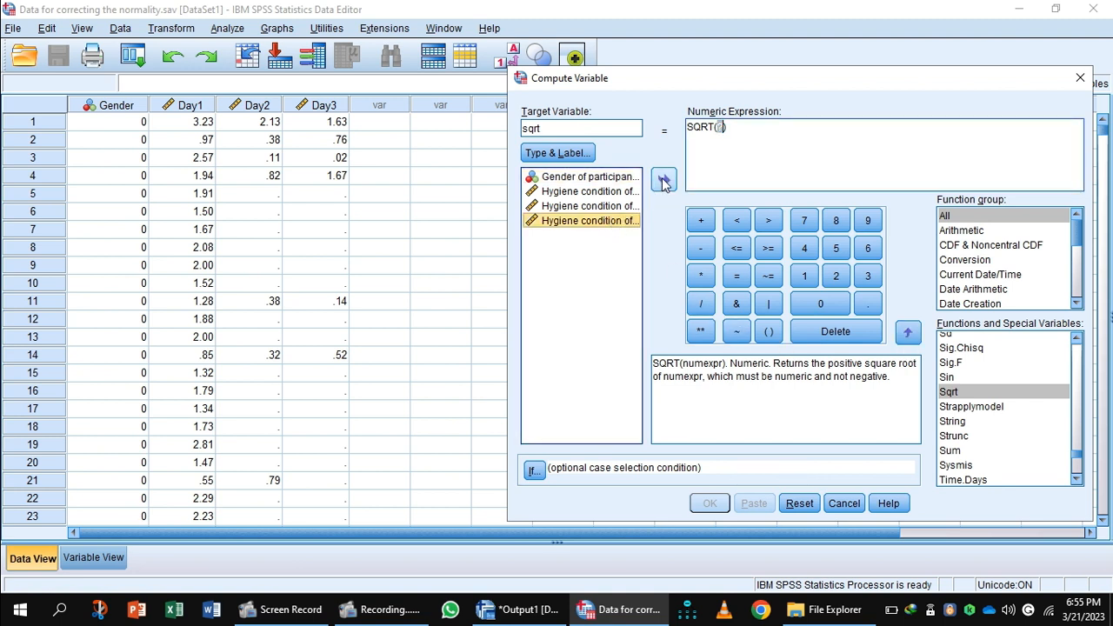
left_click(663, 181)
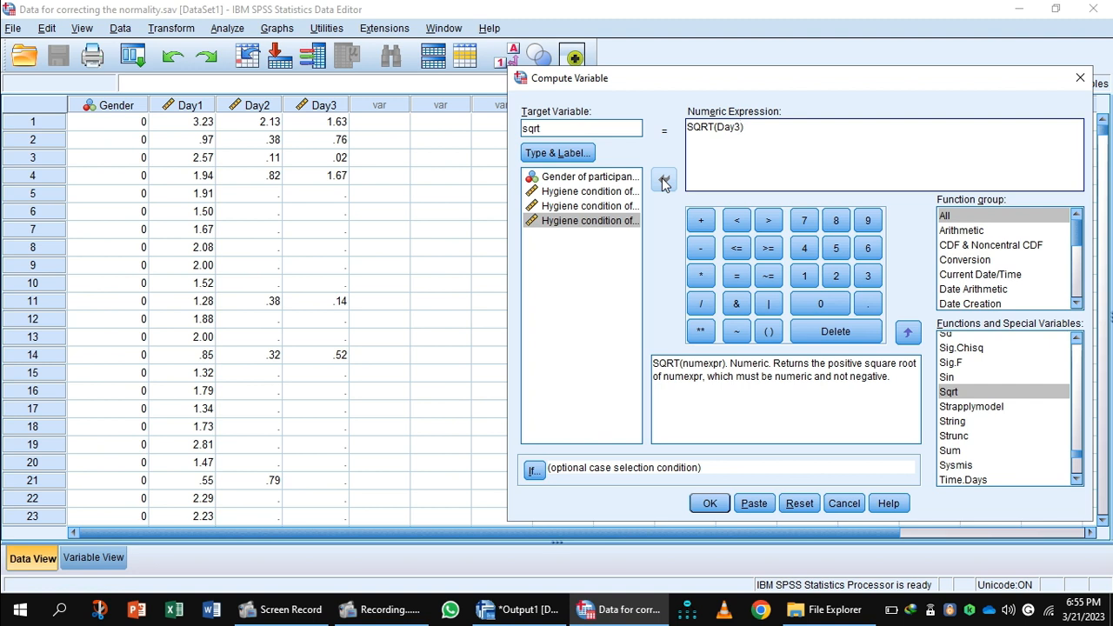
left_click(701, 220)
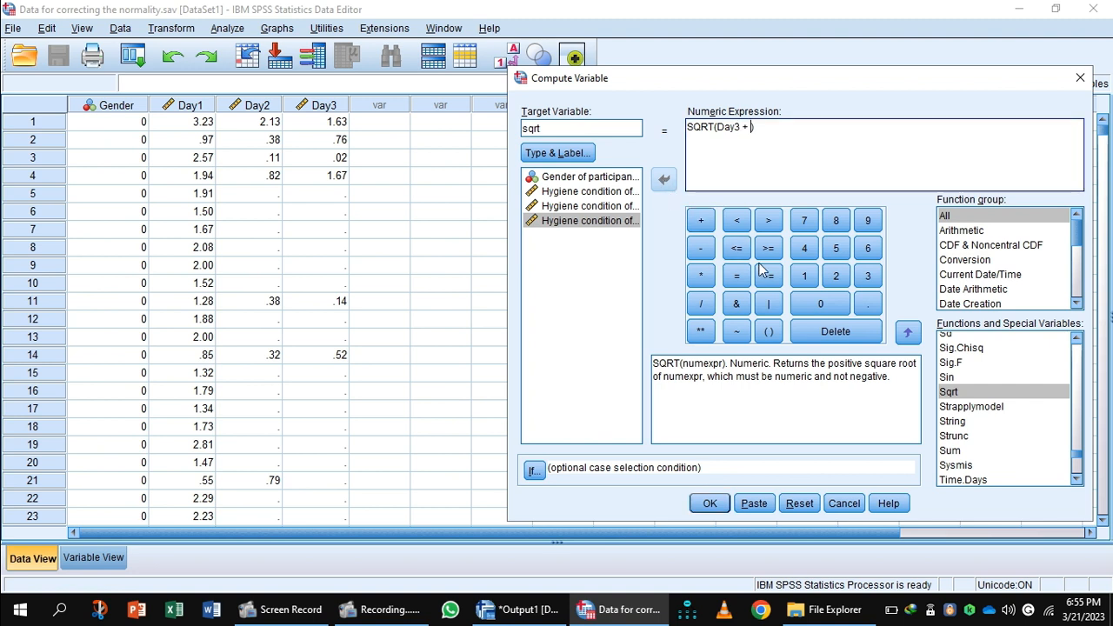
left_click(804, 275)
left_click(710, 504)
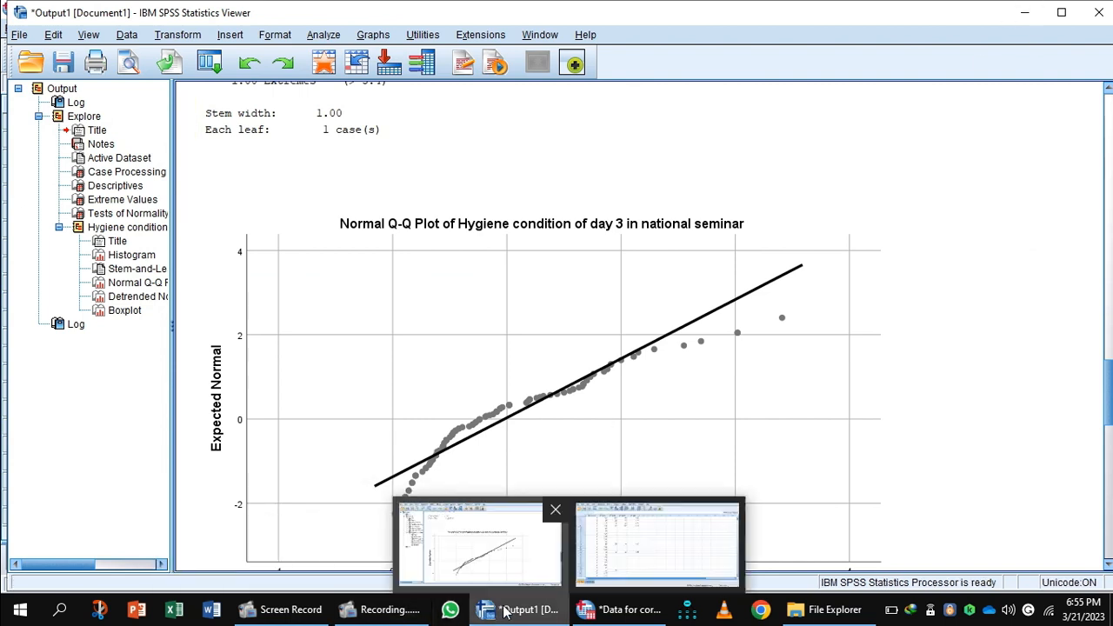
- Return to the dataset, start an Explore analysis with its settings reset, and set sqrt as the dependent variable
left_click(612, 610)
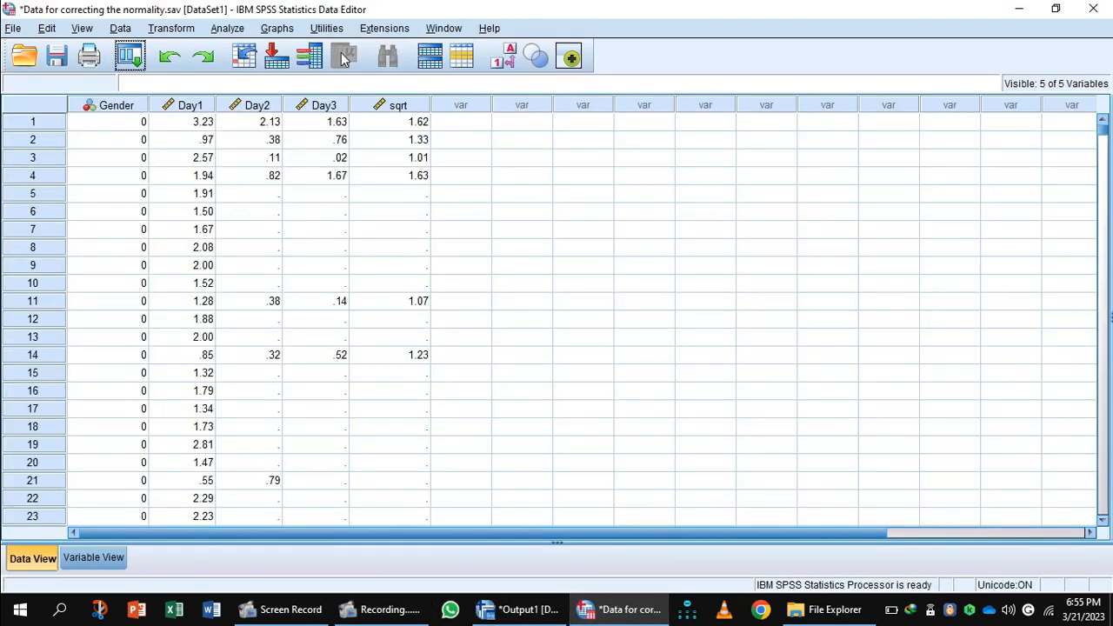
left_click(235, 30)
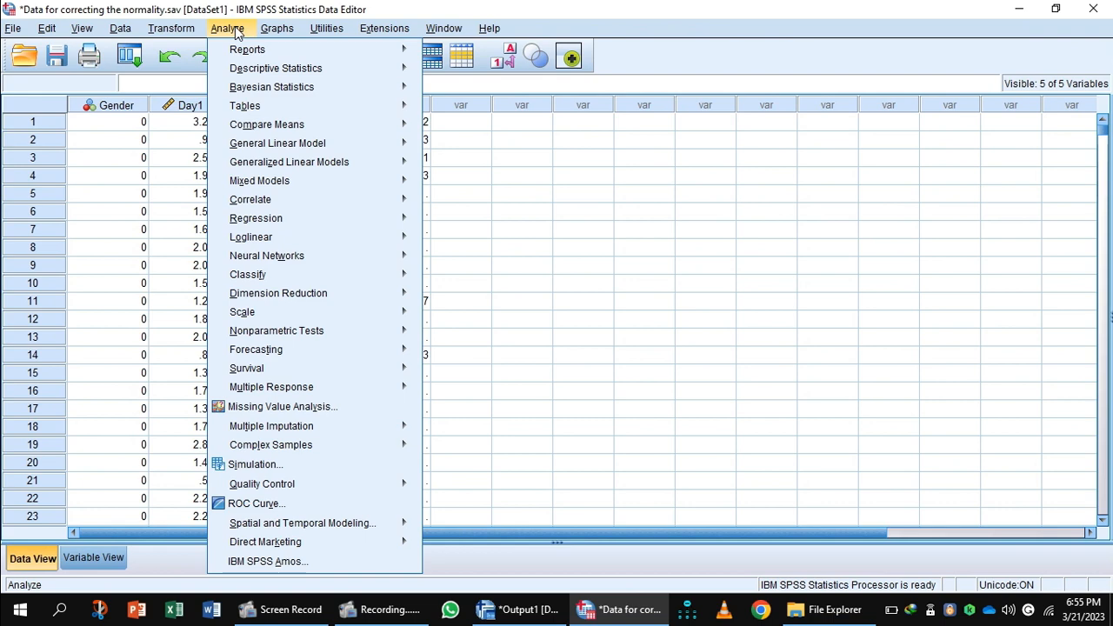
mouse_move(247, 70)
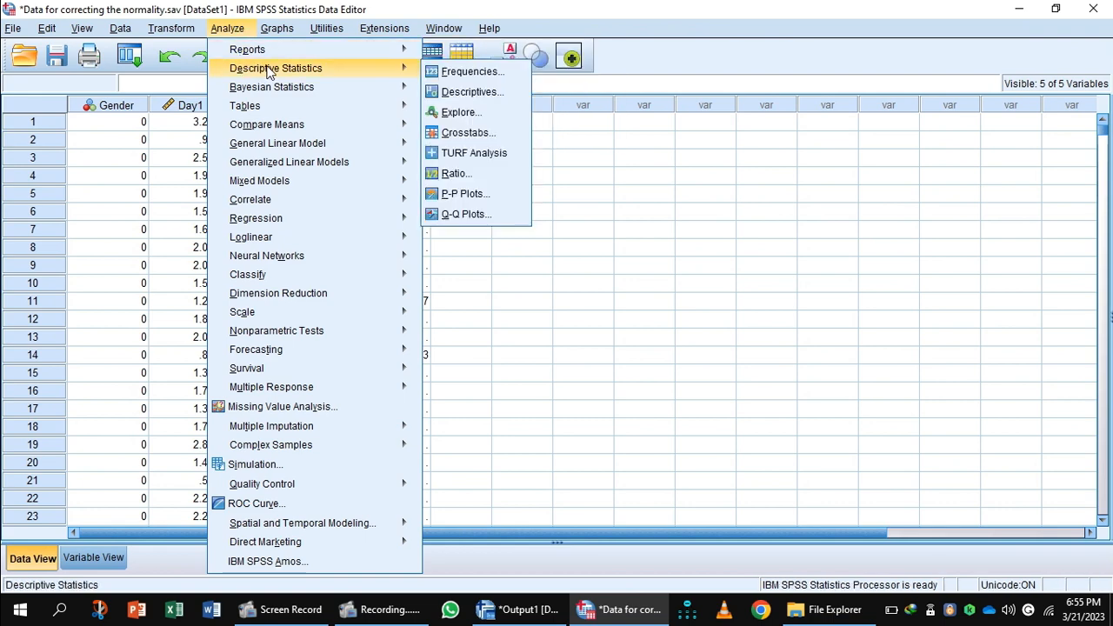
left_click(469, 114)
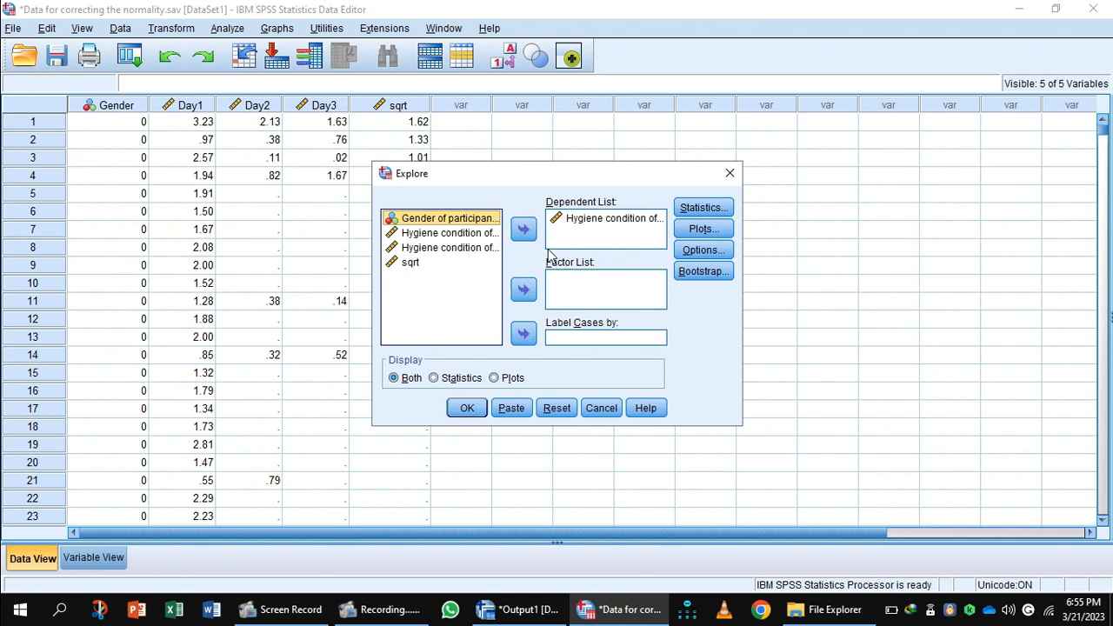
left_click(556, 408)
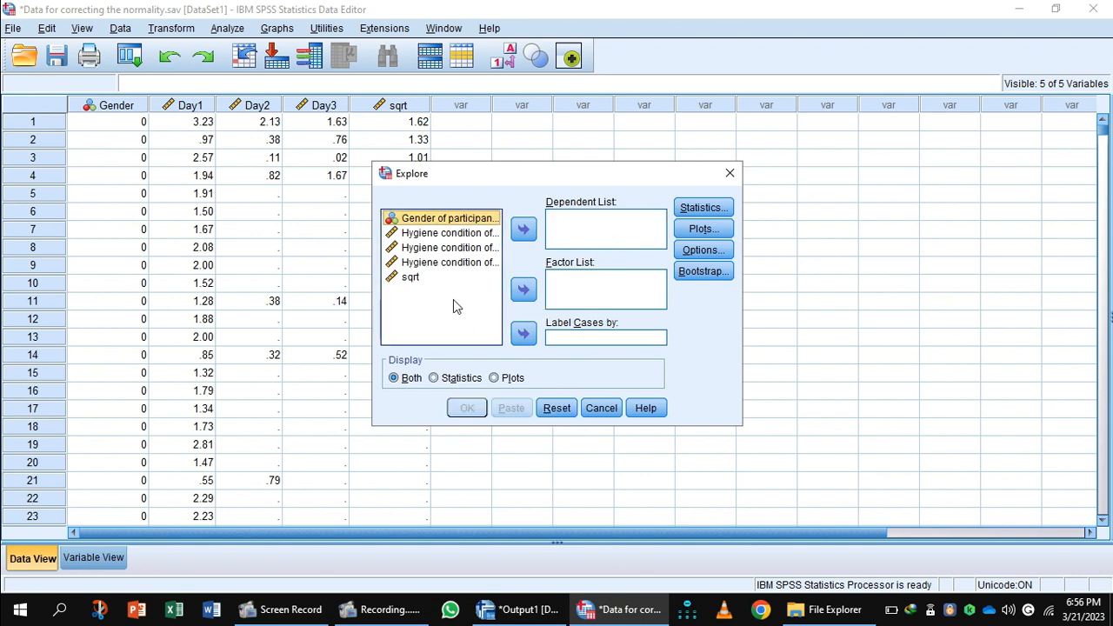
left_click(406, 278)
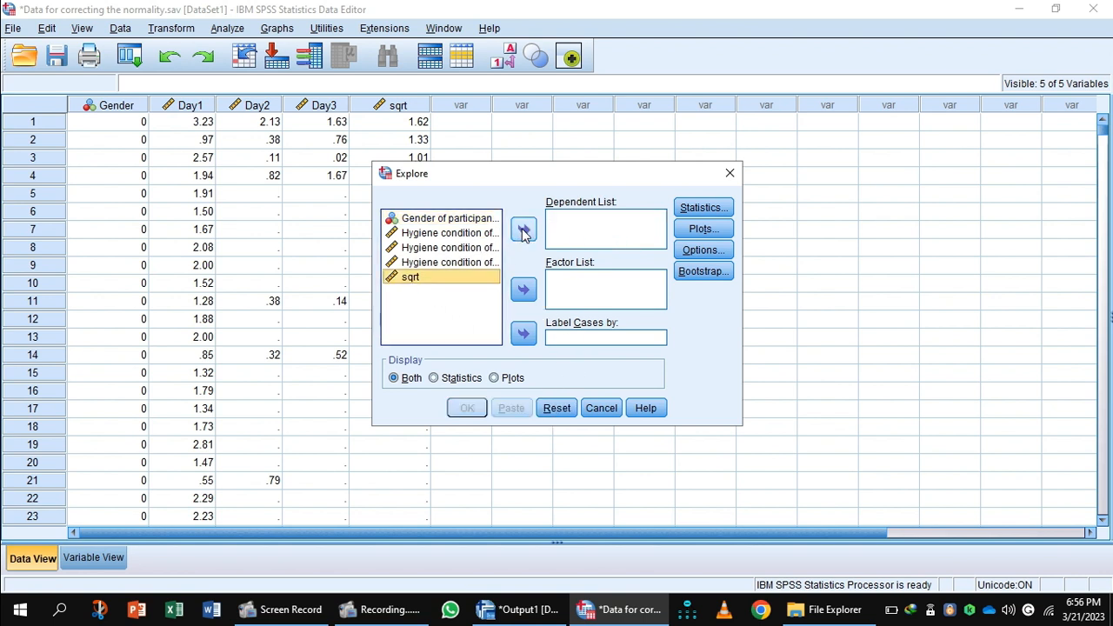
left_click(523, 231)
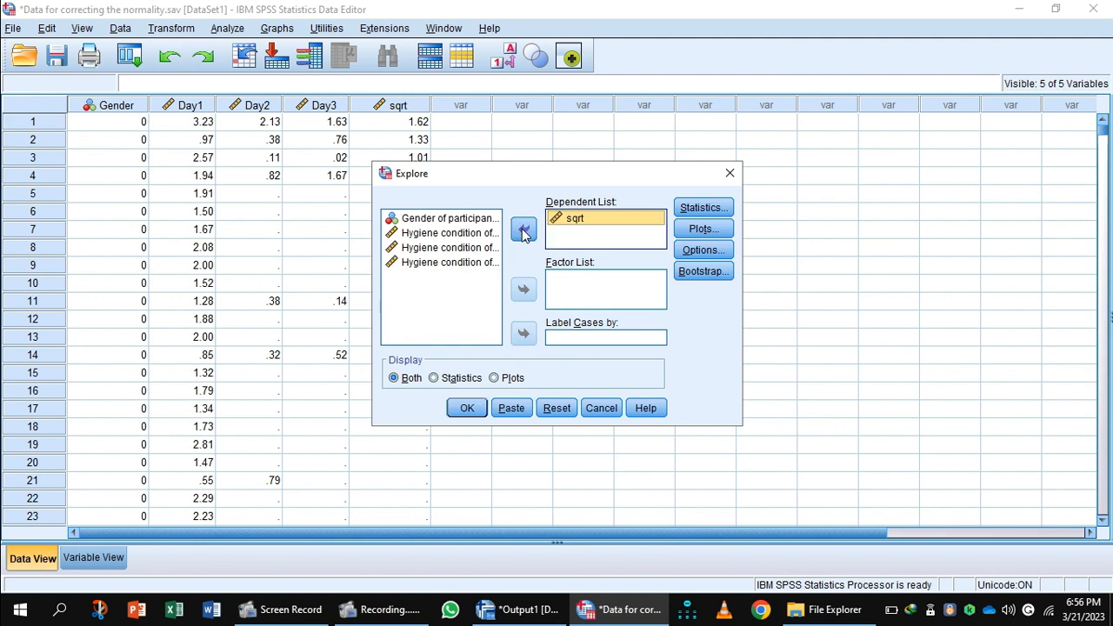
- Include outliers alongside the descriptives in the Explore statistics
left_click(701, 209)
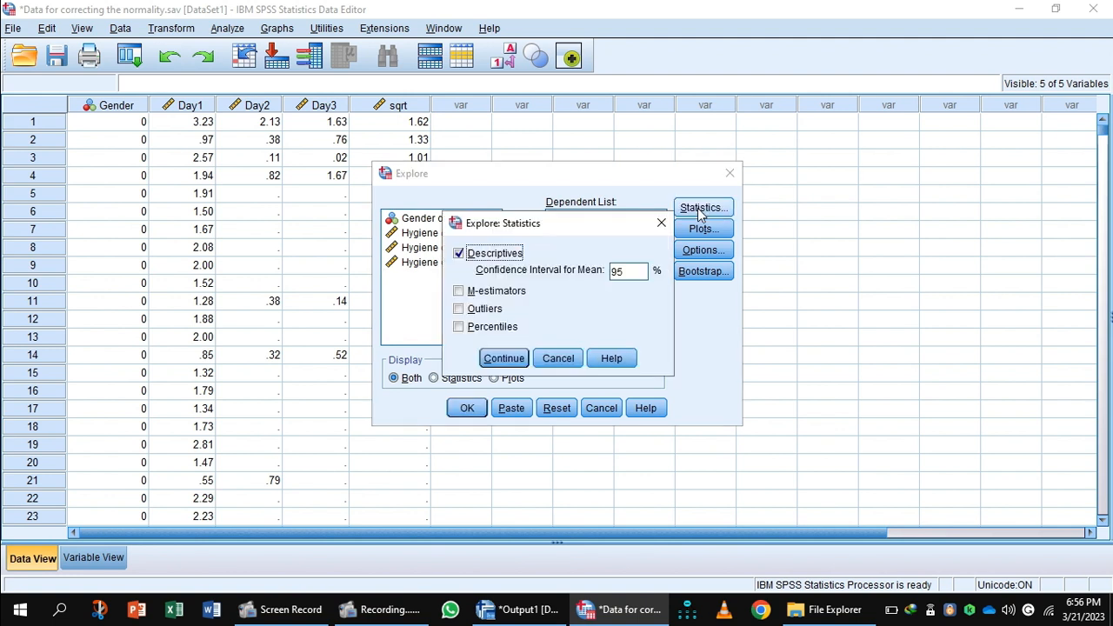
left_click(459, 309)
left_click(498, 362)
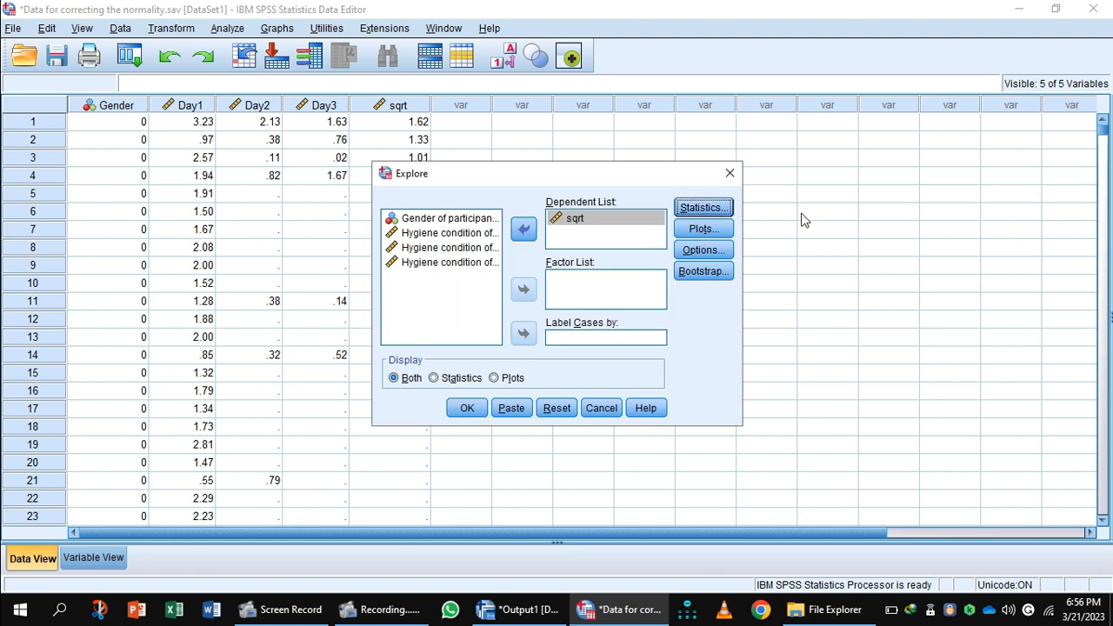
- Add a histogram and normality plots with tests to the Explore plots, and run the analysis
left_click(704, 230)
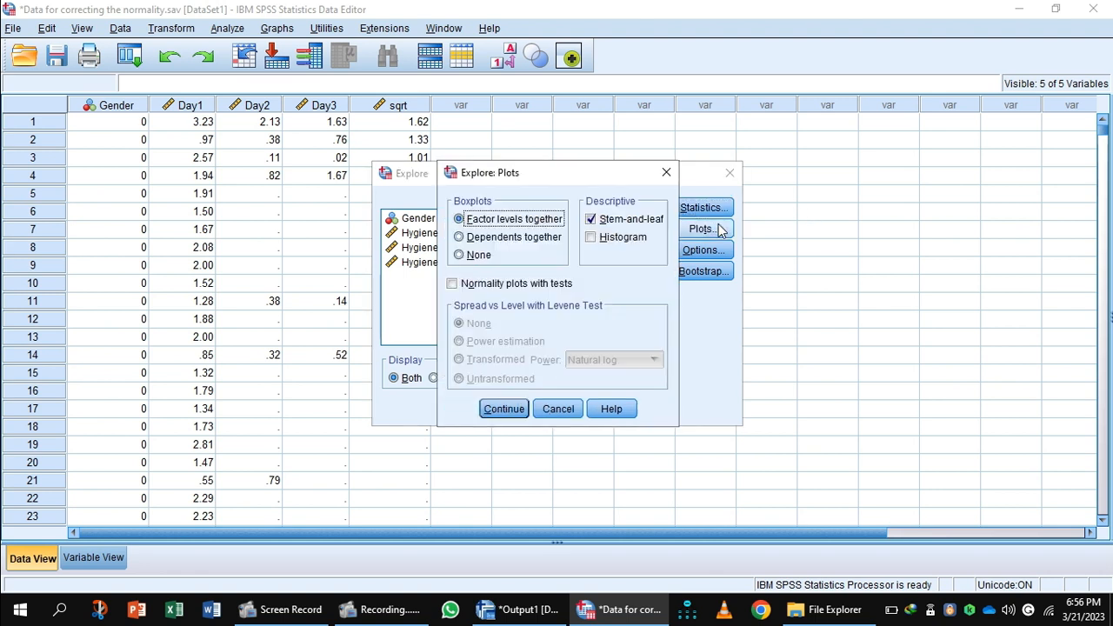
left_click(592, 237)
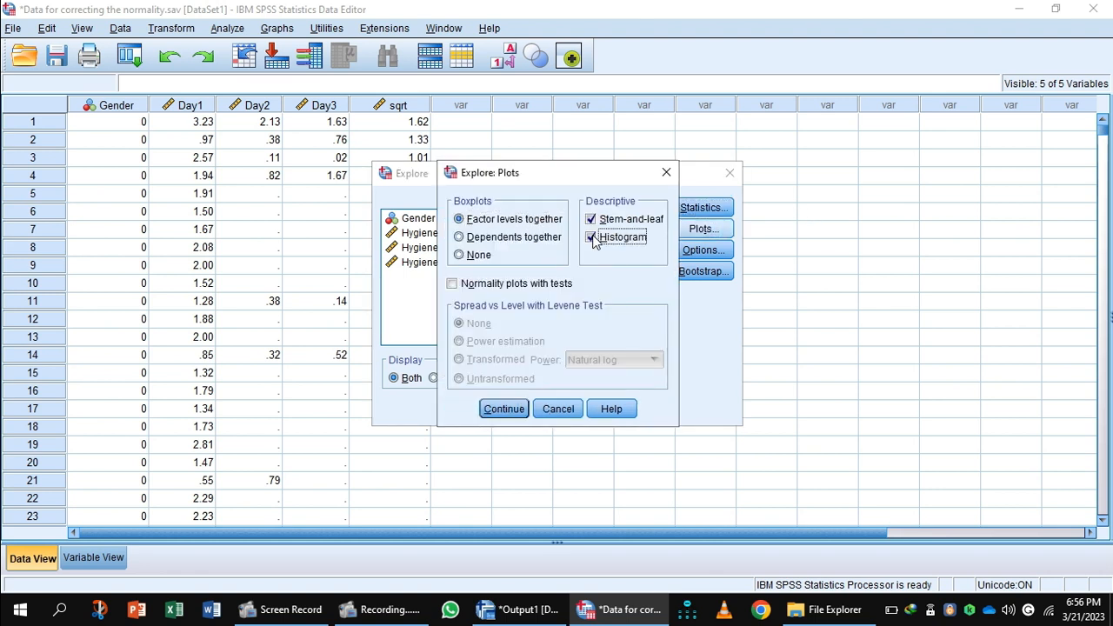
left_click(453, 284)
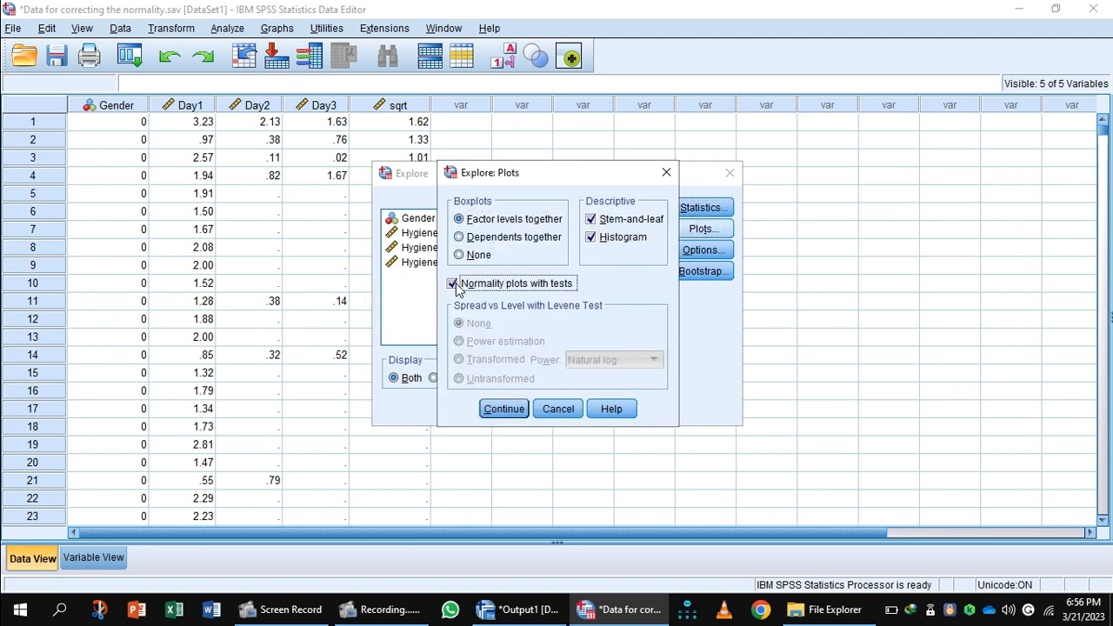
left_click(506, 409)
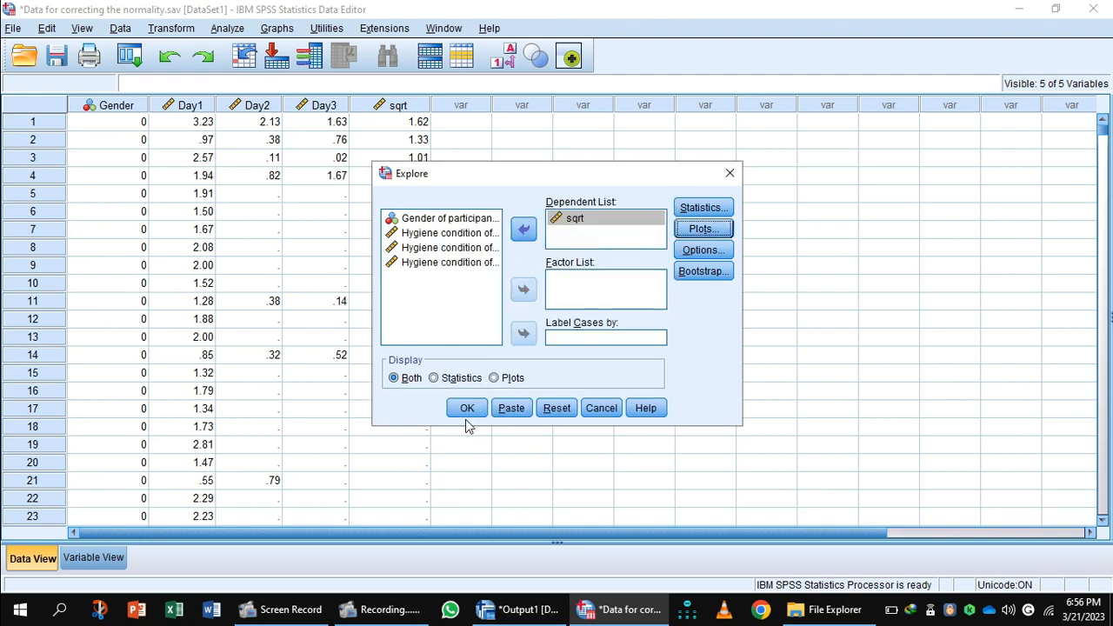
left_click(465, 408)
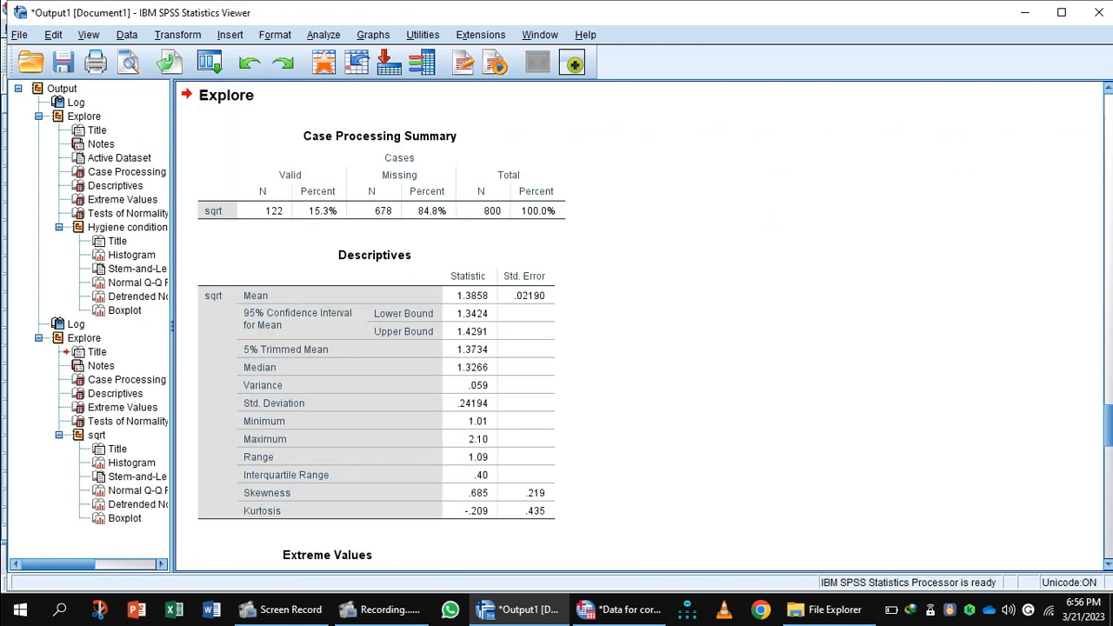
- Open the sqrt histogram in the output for editing and overlay a normal distribution curve on it
left_click(544, 437)
left_click_drag(1108, 417, 1108, 480)
left_click(493, 258)
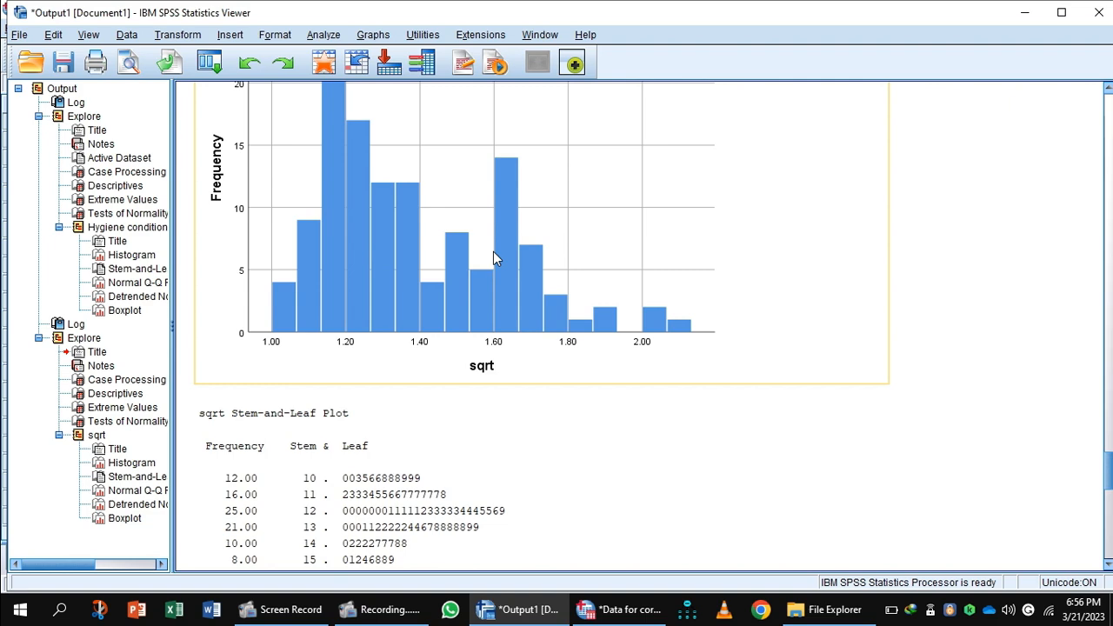
double_click(423, 276)
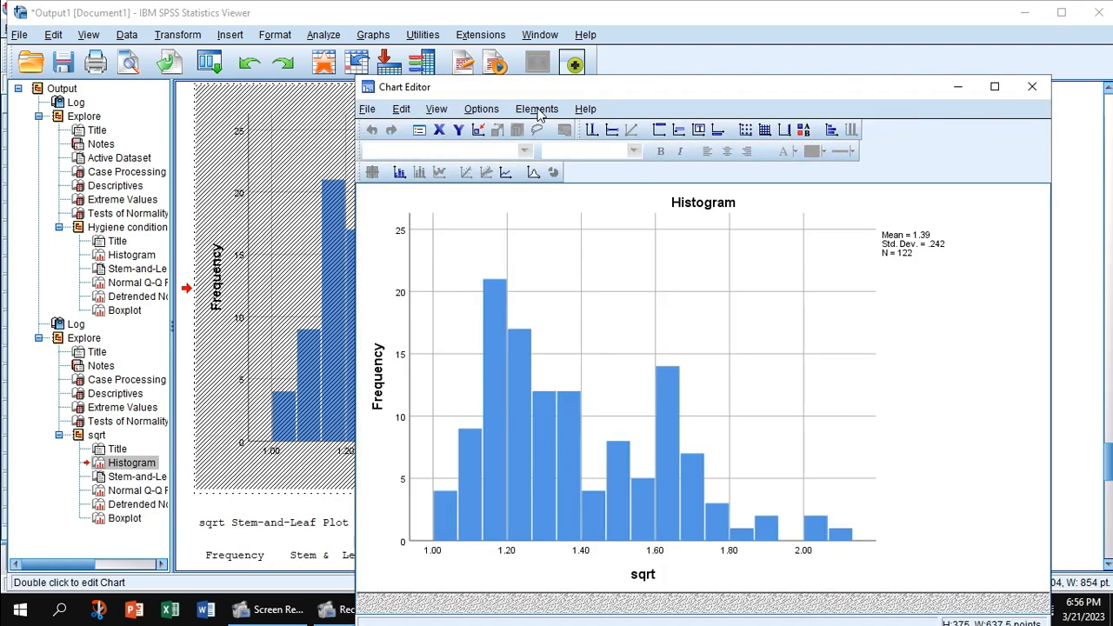
left_click(536, 110)
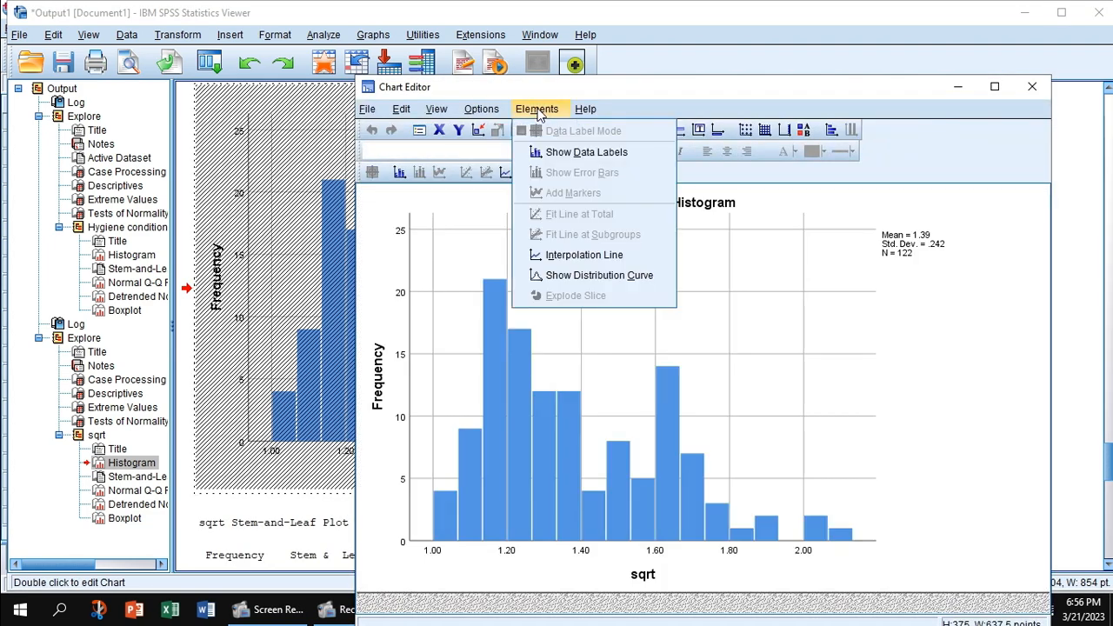
left_click(570, 276)
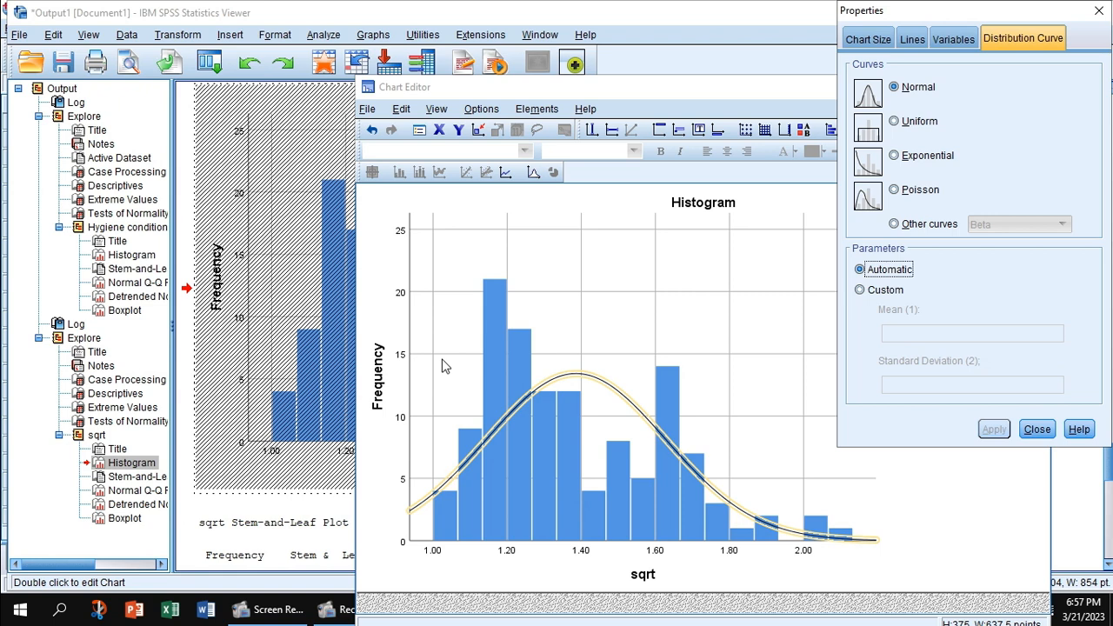
mouse_move(265, 602)
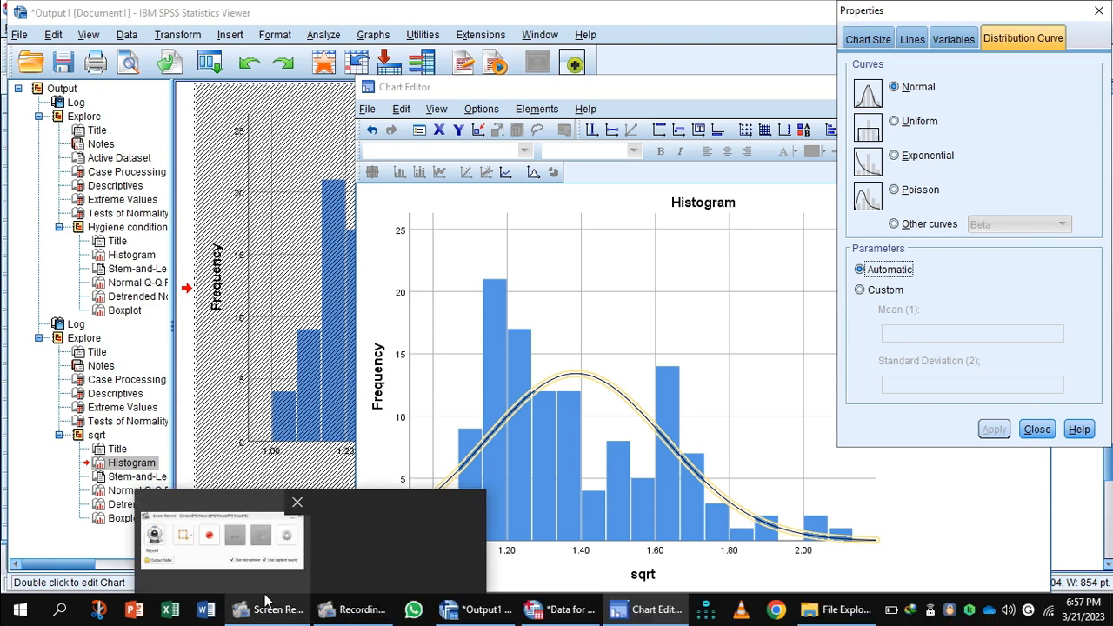
left_click(228, 541)
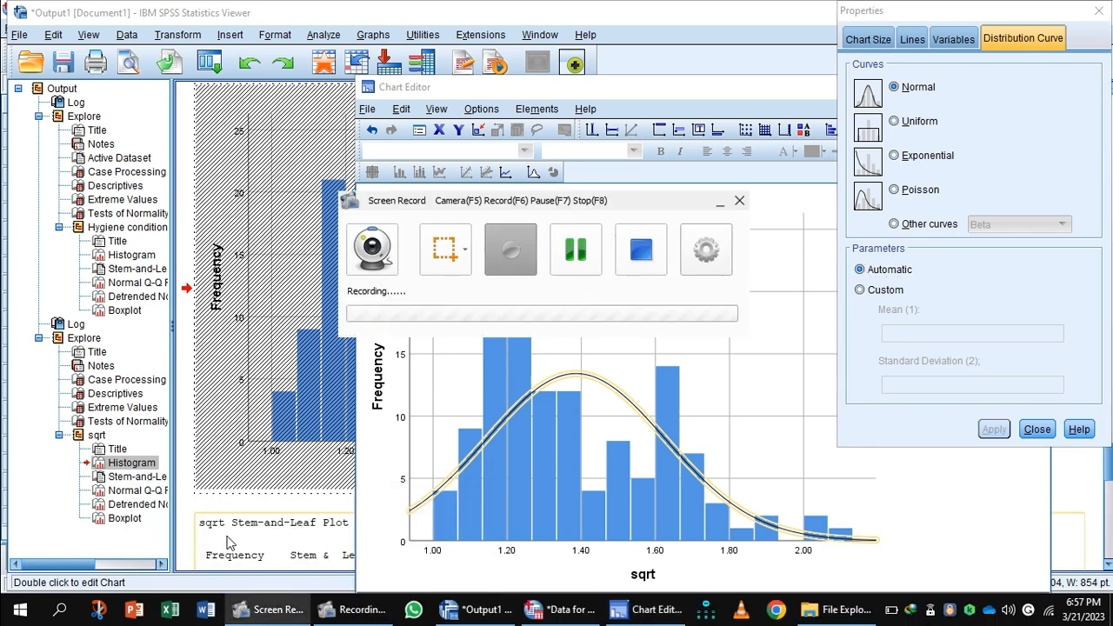